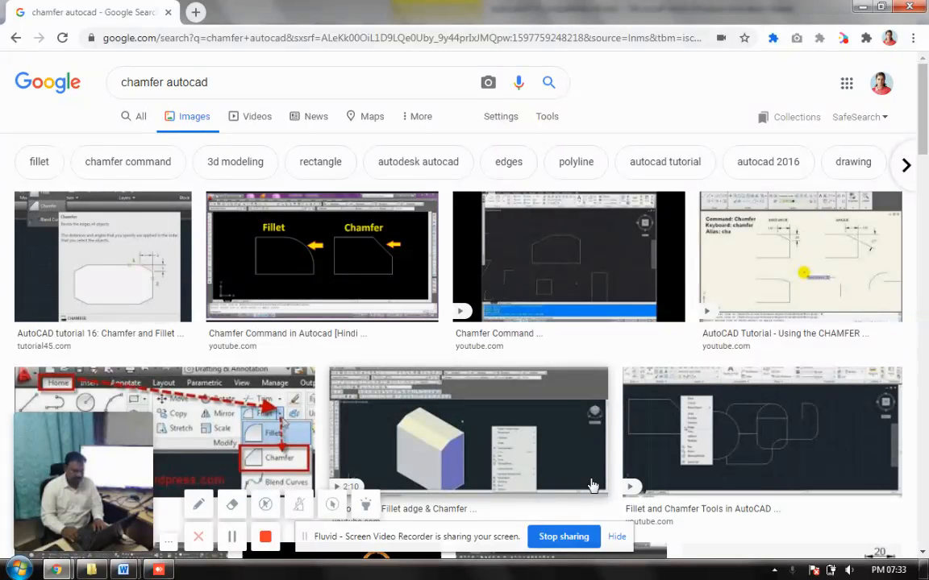
# - Review the Rotate and Array table entries and the ROTATE menu path in the autocad 07 lesson, then return to AutoCAD
pyautogui.moveTo(124, 571)
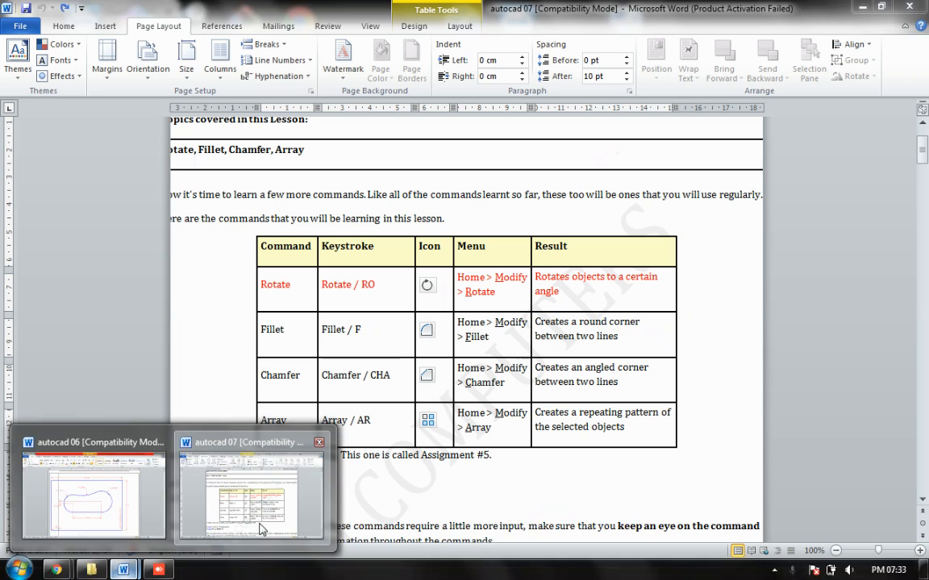
pyautogui.click(260, 522)
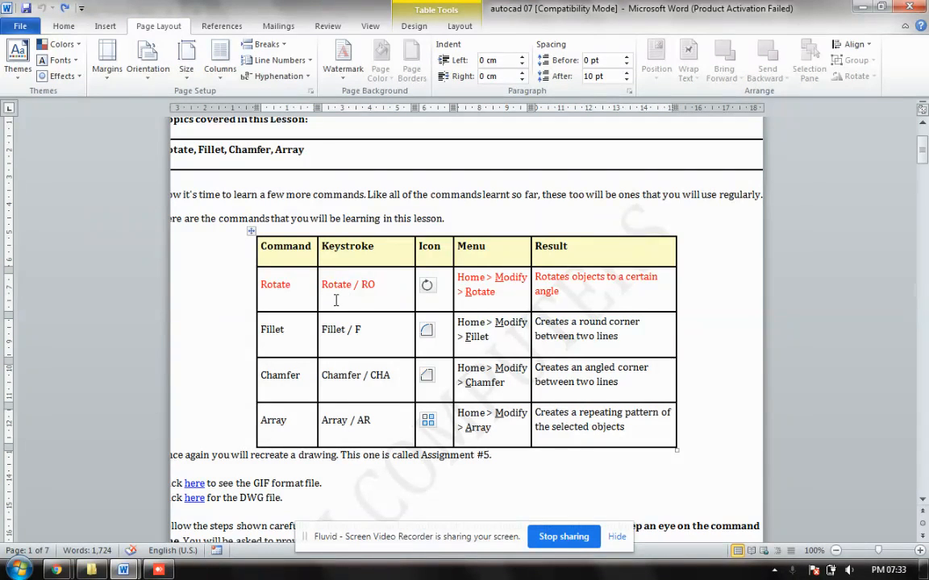
pyautogui.click(282, 284)
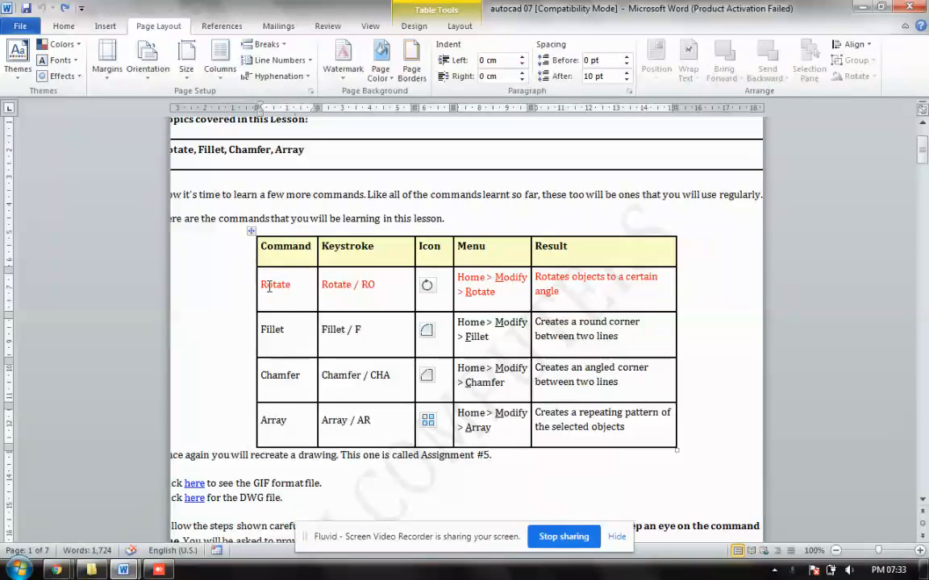
pyautogui.click(275, 420)
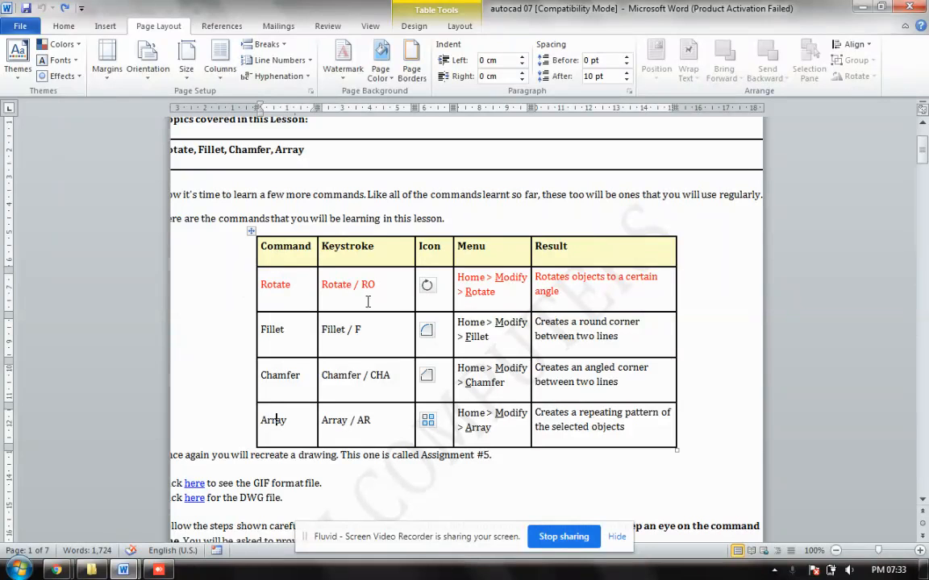
pyautogui.click(510, 279)
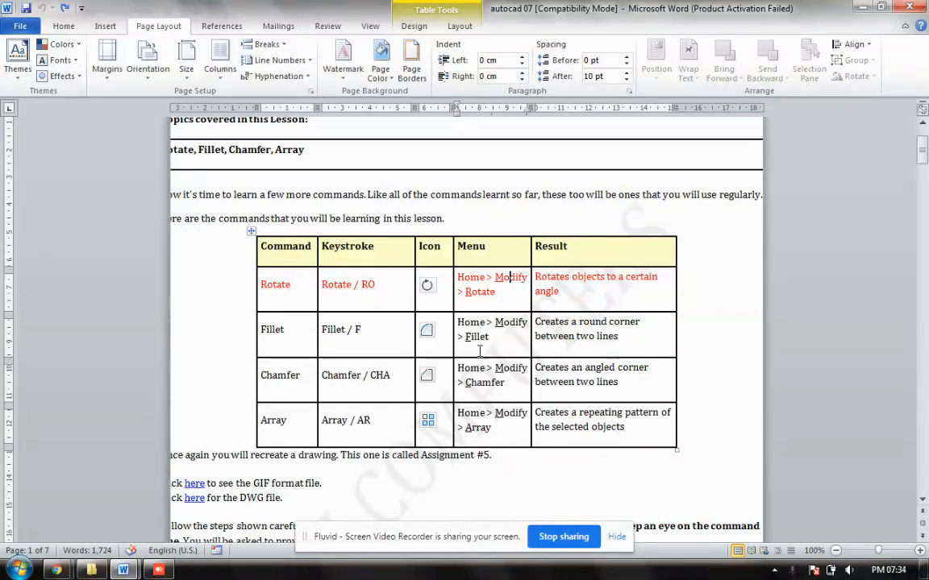
pyautogui.scroll(-10, 461, 379)
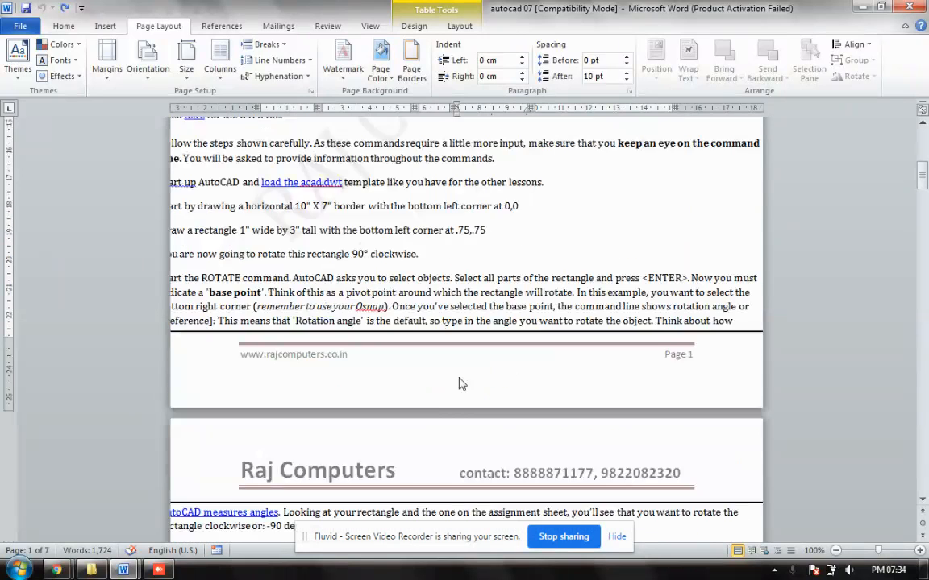
pyautogui.hotkey('alt', 'Tab')
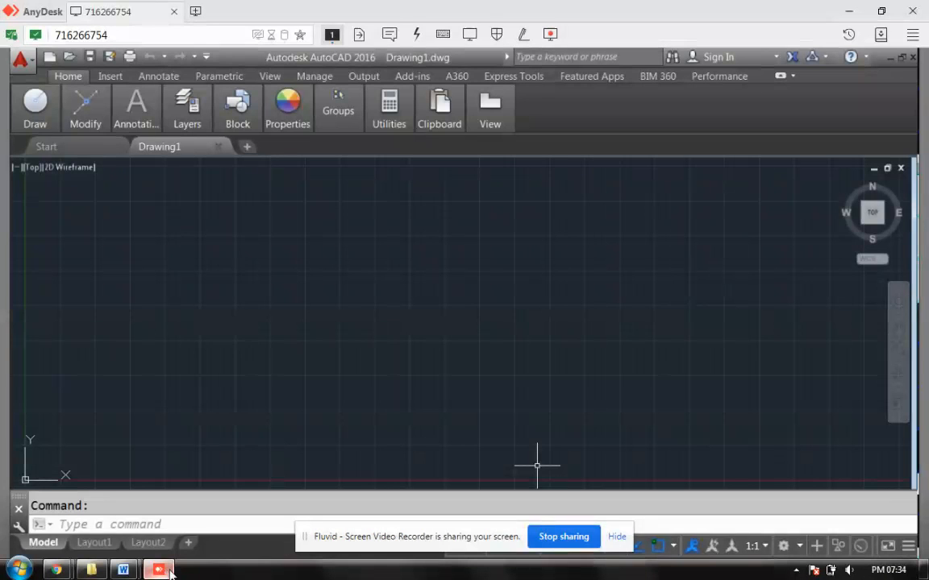
# - Start Draw > Line and place the first five vertices of the arrow outline
pyautogui.moveTo(36, 113)
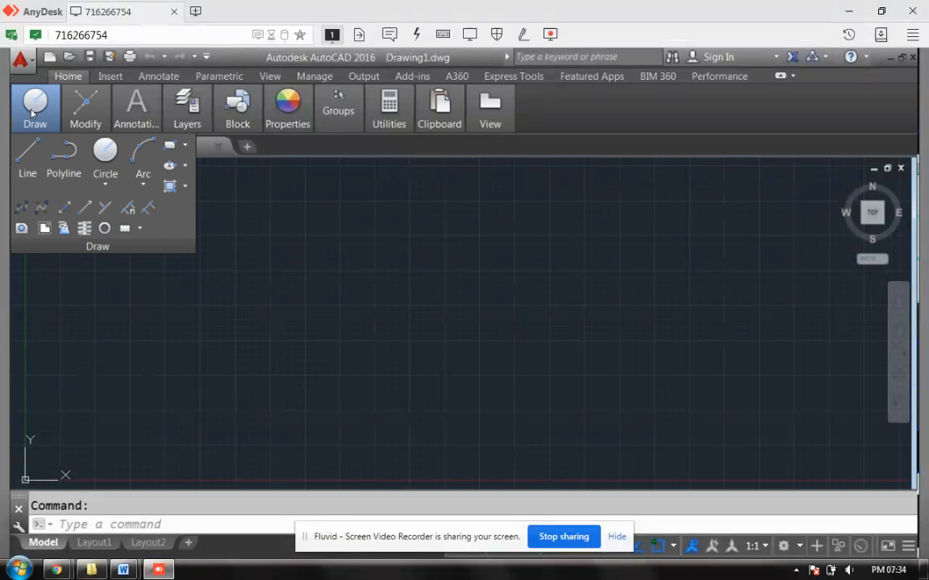
pyautogui.click(27, 157)
pyautogui.click(546, 263)
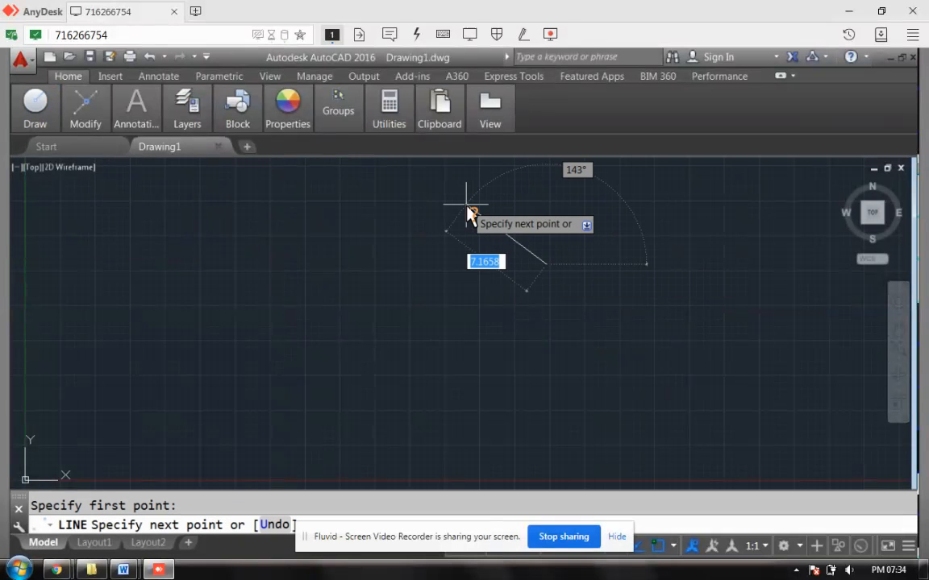
pyautogui.click(462, 205)
pyautogui.click(478, 327)
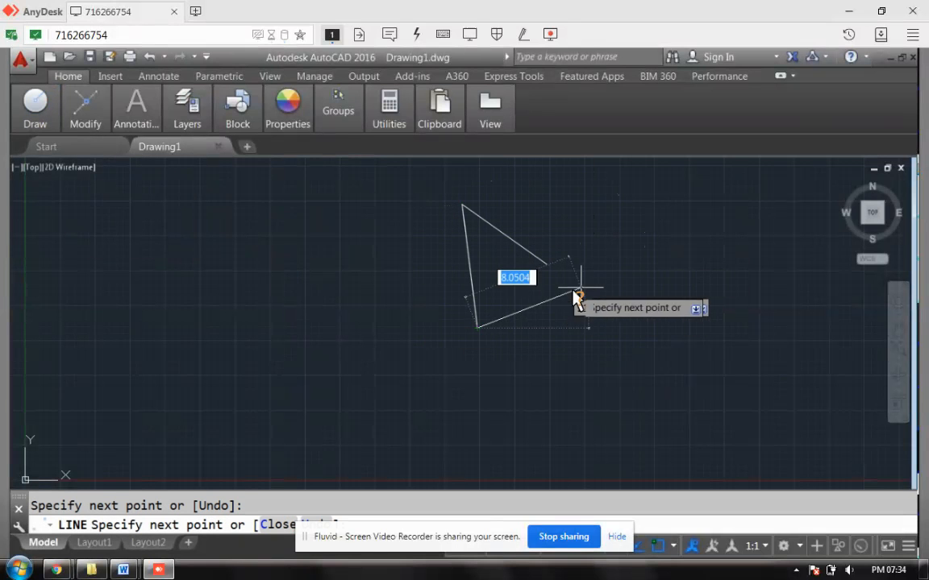
pyautogui.click(538, 294)
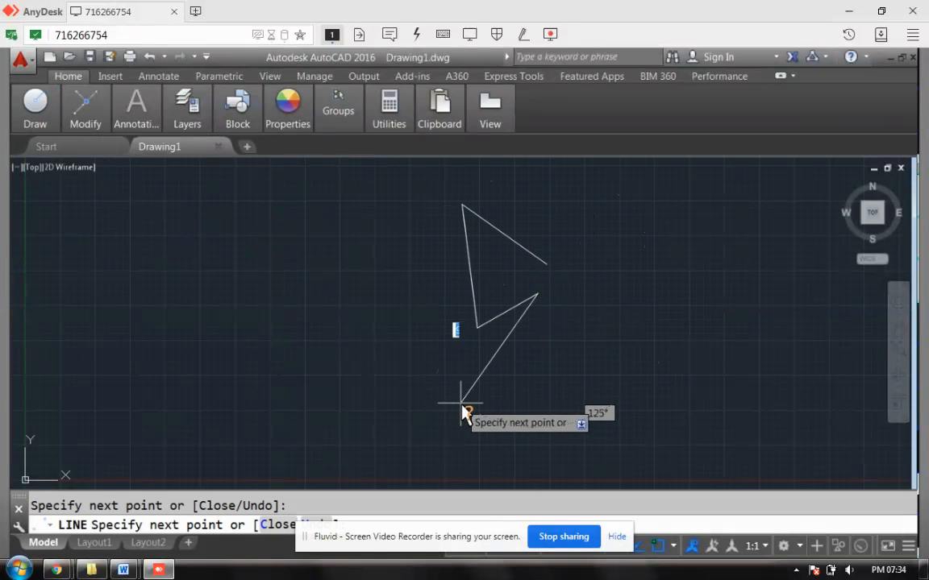
pyautogui.click(461, 402)
# - Place the remaining five vertices and close the outline back to its start with C
pyautogui.click(523, 403)
pyautogui.click(524, 353)
pyautogui.click(568, 352)
pyautogui.click(569, 456)
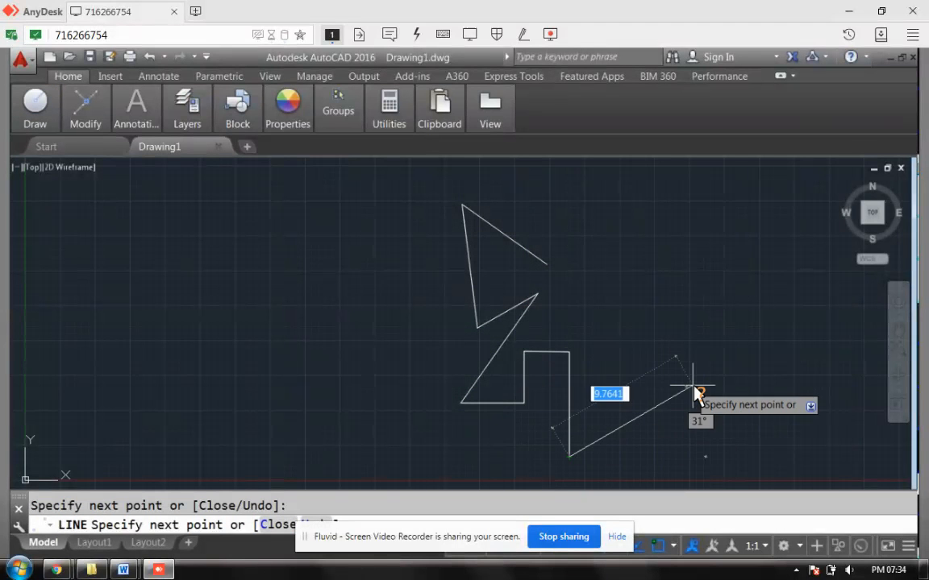
pyautogui.click(613, 393)
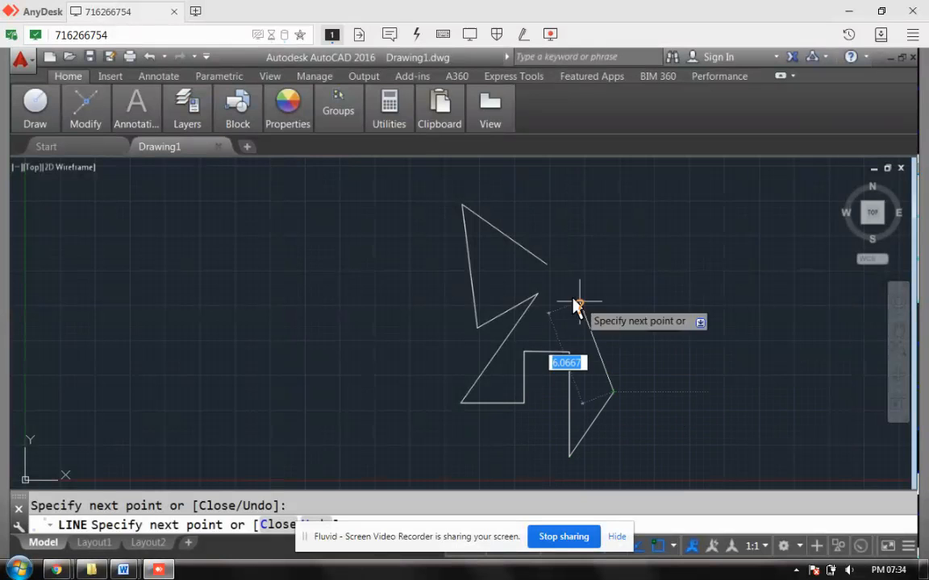
pyautogui.write('c')
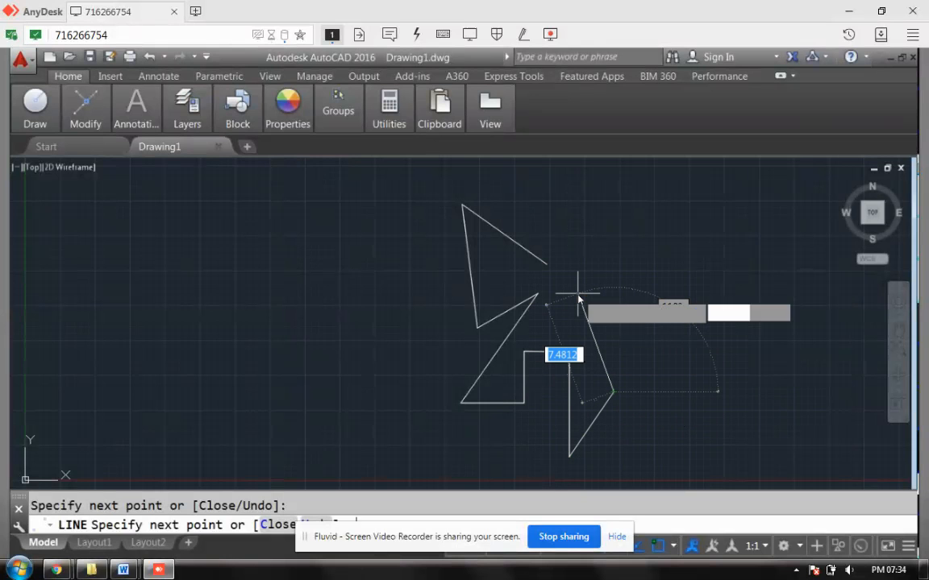
pyautogui.press('Return')
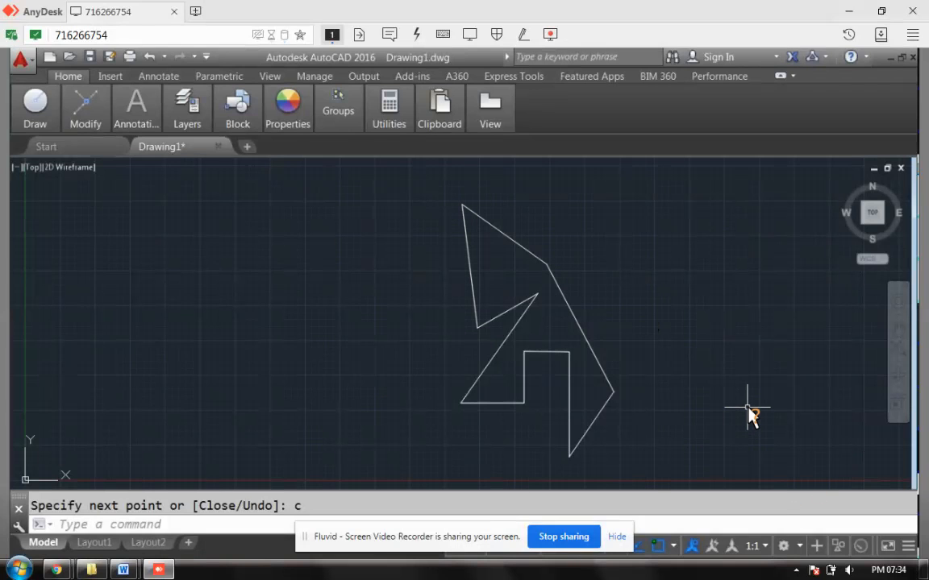
# - Check the Rotate (RO) row in the lesson's command table, then go back to AutoCAD
pyautogui.moveTo(123, 570)
pyautogui.click(229, 524)
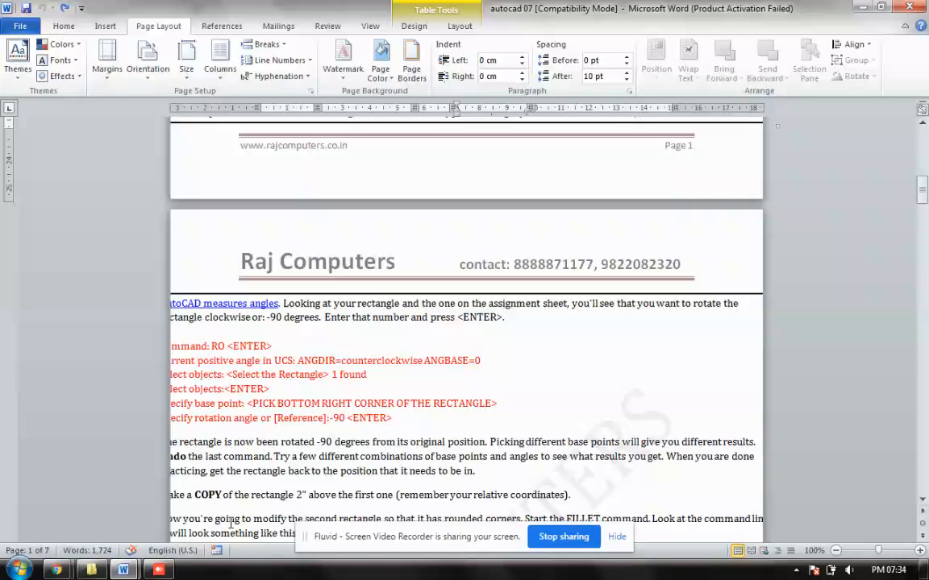
pyautogui.scroll(7, 444, 327)
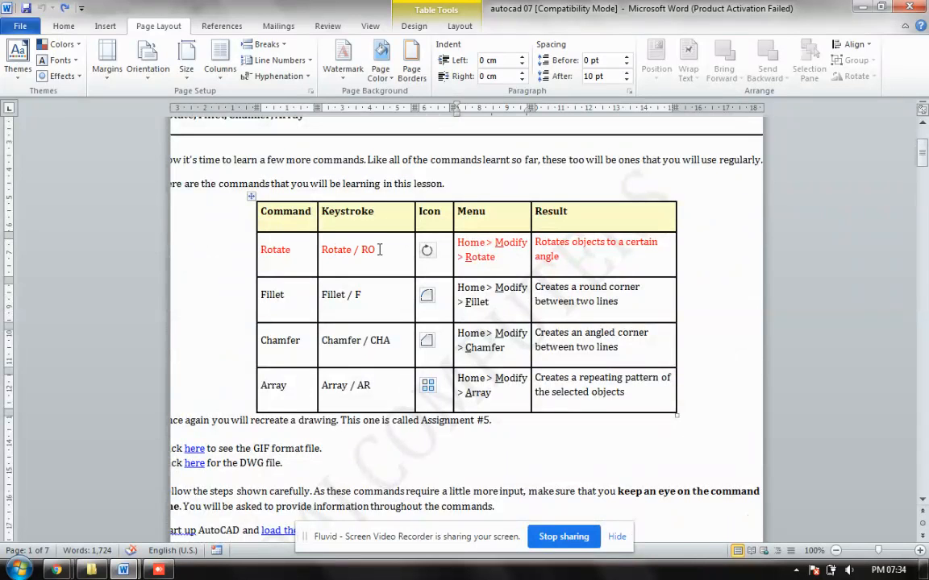
pyautogui.click(159, 570)
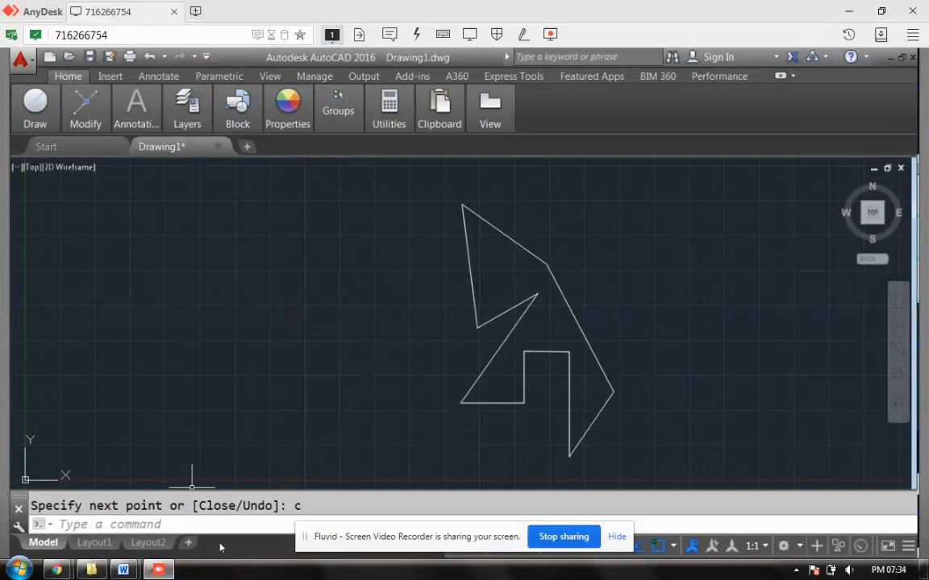
# - With RO, rotate the window-selected arrow outline 90 degrees about its inner vertex
pyautogui.click(181, 528)
pyautogui.write('ro')
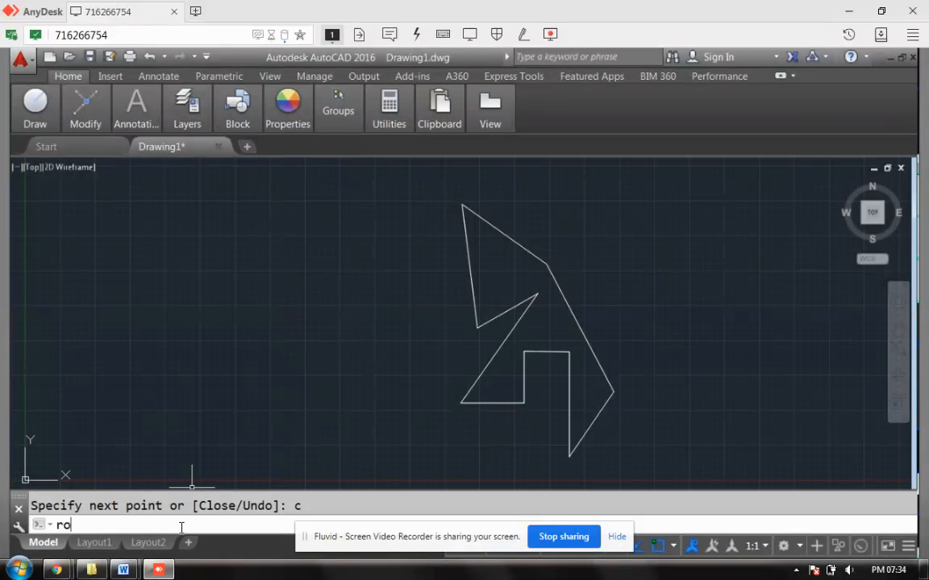
pyautogui.press('Return')
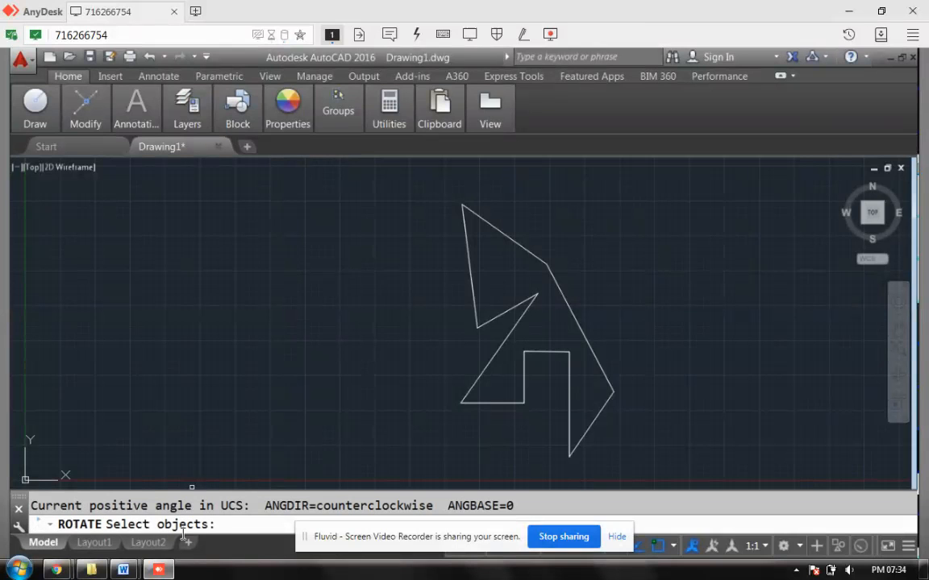
pyautogui.click(436, 184)
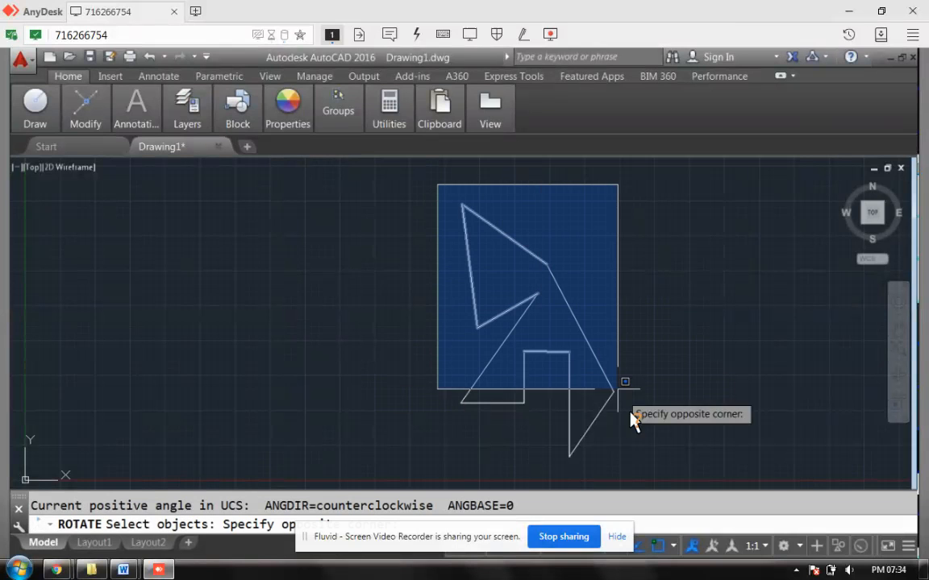
pyautogui.click(644, 472)
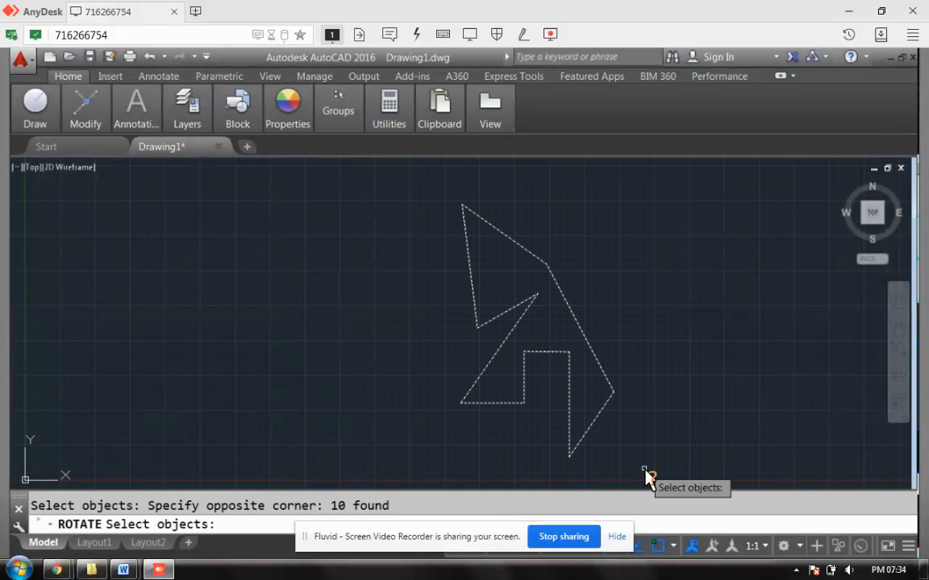
pyautogui.press('Return')
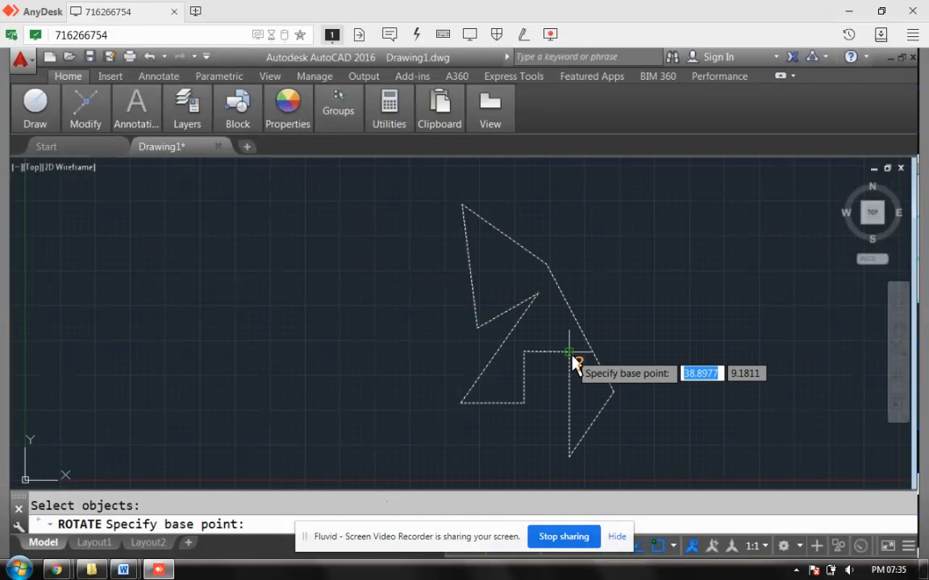
pyautogui.click(548, 274)
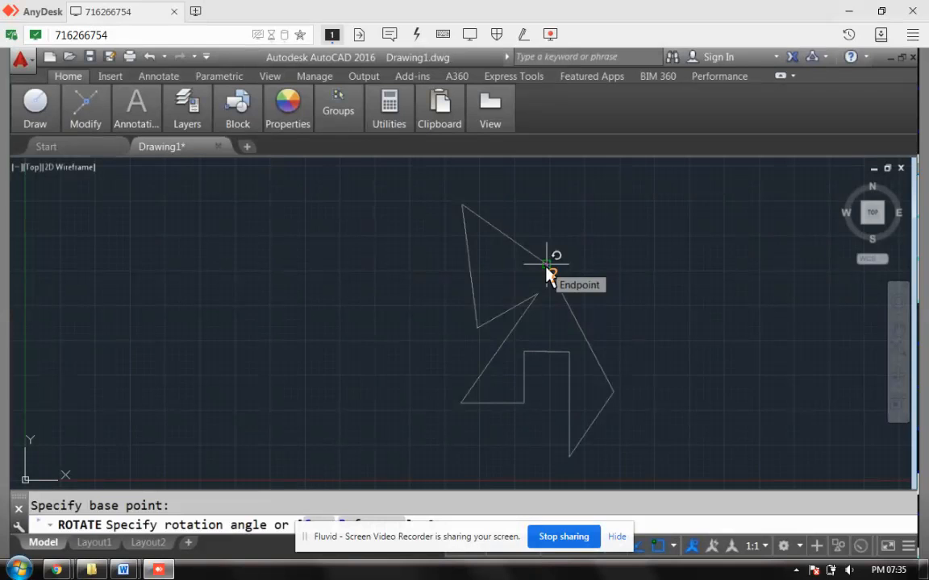
pyautogui.press('alt')
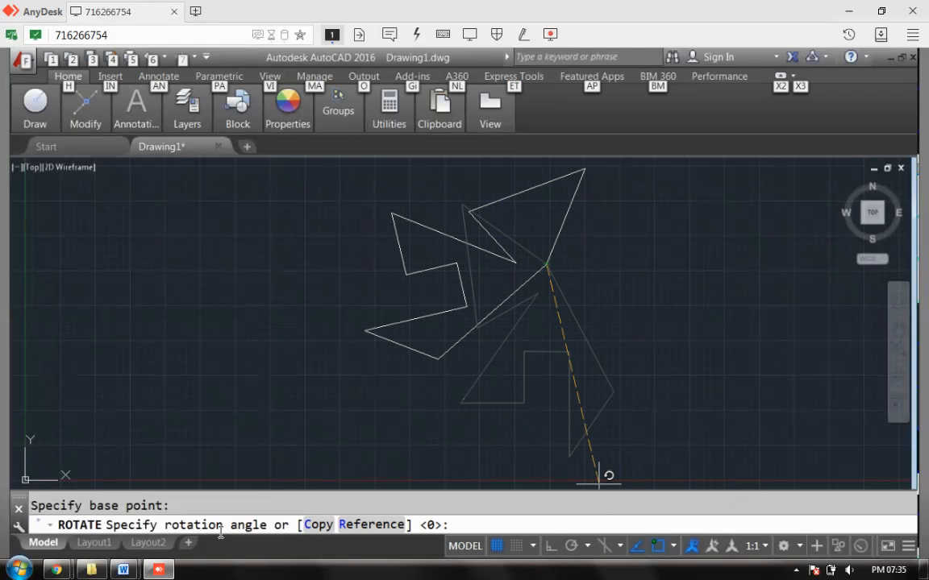
pyautogui.press('alt')
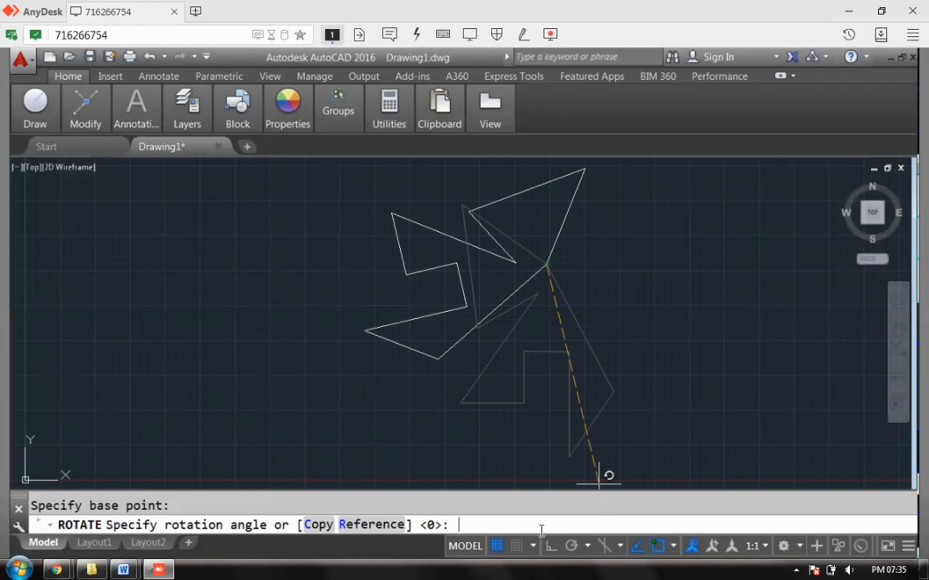
pyautogui.write('90')
pyautogui.press('Return')
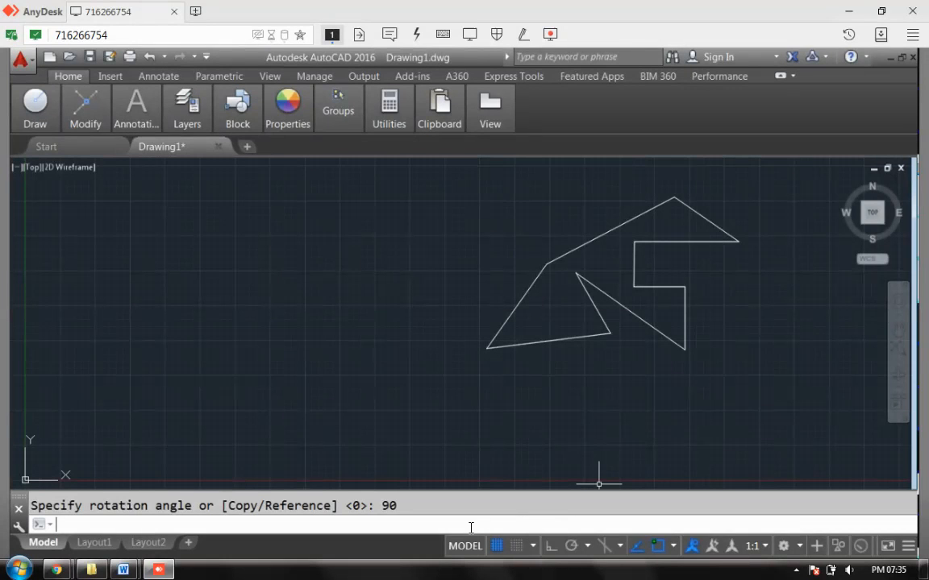
# - Look up the Fillet row in the lesson's command table, then return to AutoCAD
pyautogui.moveTo(122, 570)
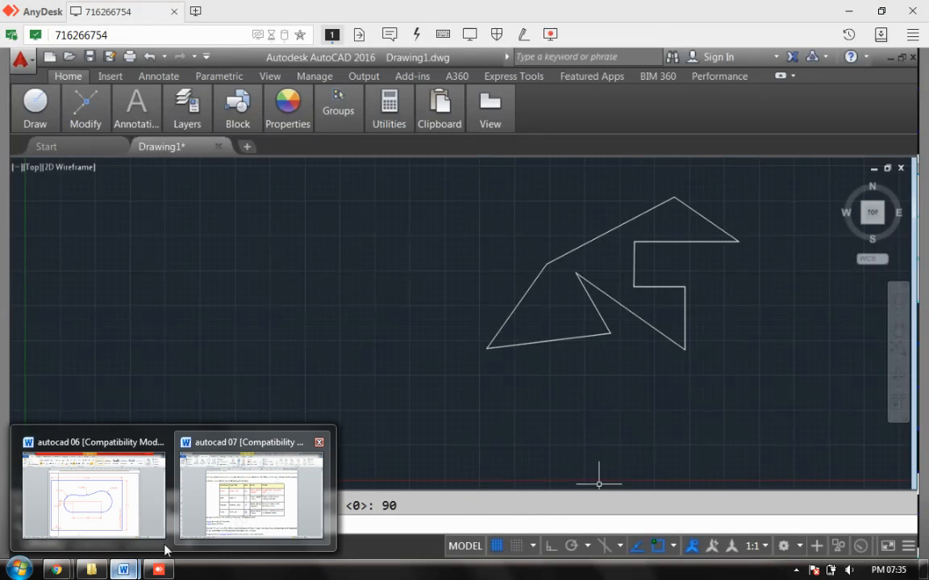
pyautogui.click(234, 483)
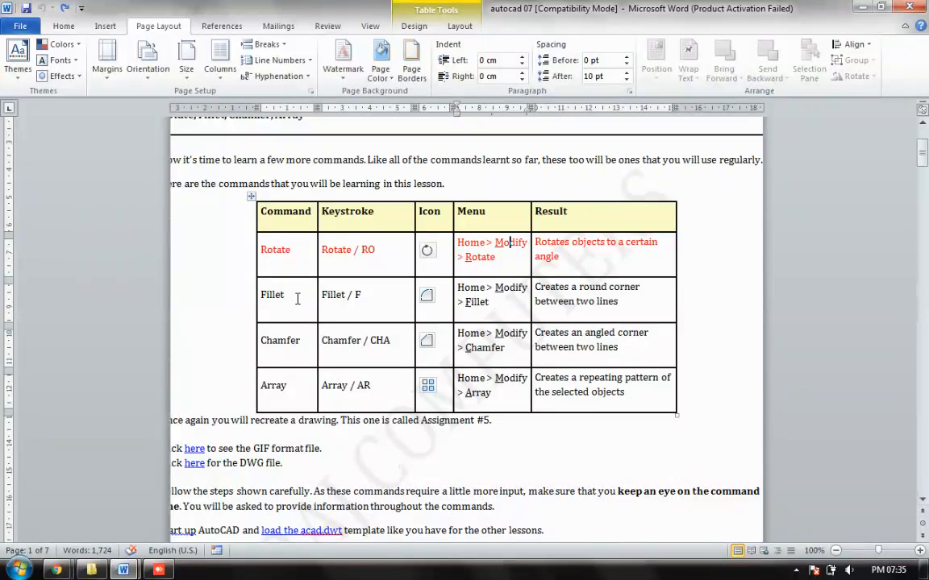
pyautogui.click(161, 570)
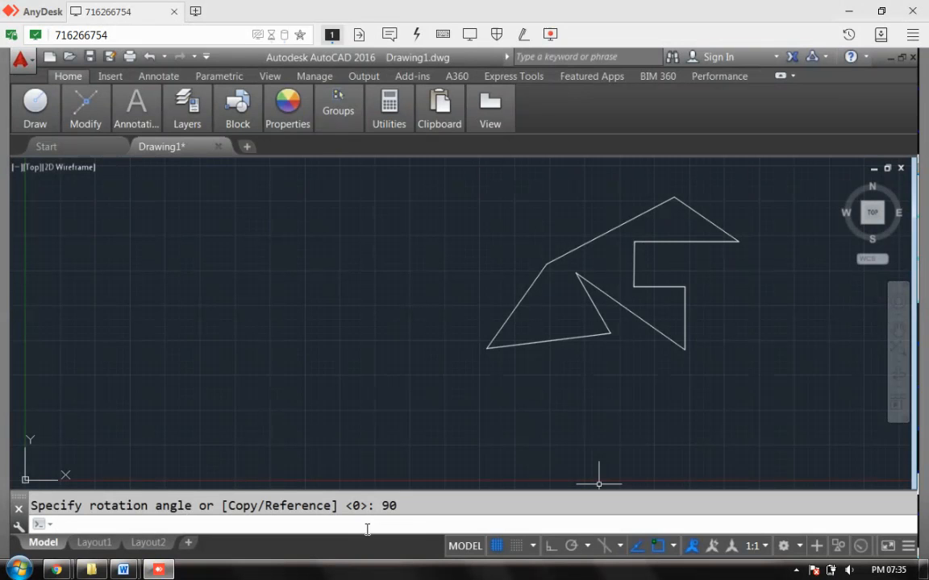
# - Pan until the UCS origin shows at lower left and the arrow sits upper right
pyautogui.write('pan')
pyautogui.press('Return')
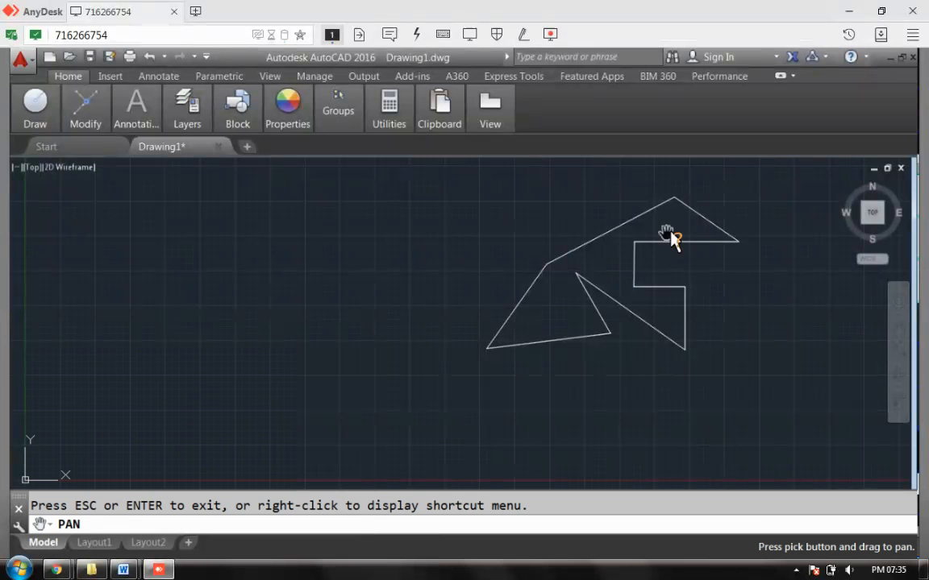
pyautogui.moveTo(623, 298); pyautogui.dragTo(104, 315)
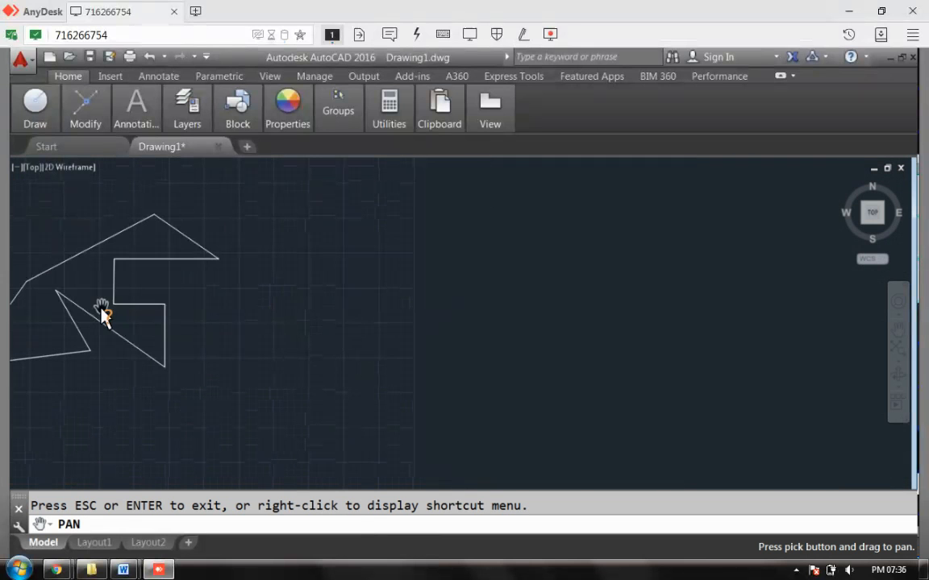
pyautogui.moveTo(271, 288); pyautogui.dragTo(735, 268)
pyautogui.moveTo(317, 265)
pyautogui.mouseDown()
pyautogui.moveTo(566, 296)
pyautogui.moveTo(446, 280)
pyautogui.moveTo(491, 283)
pyautogui.mouseUp()
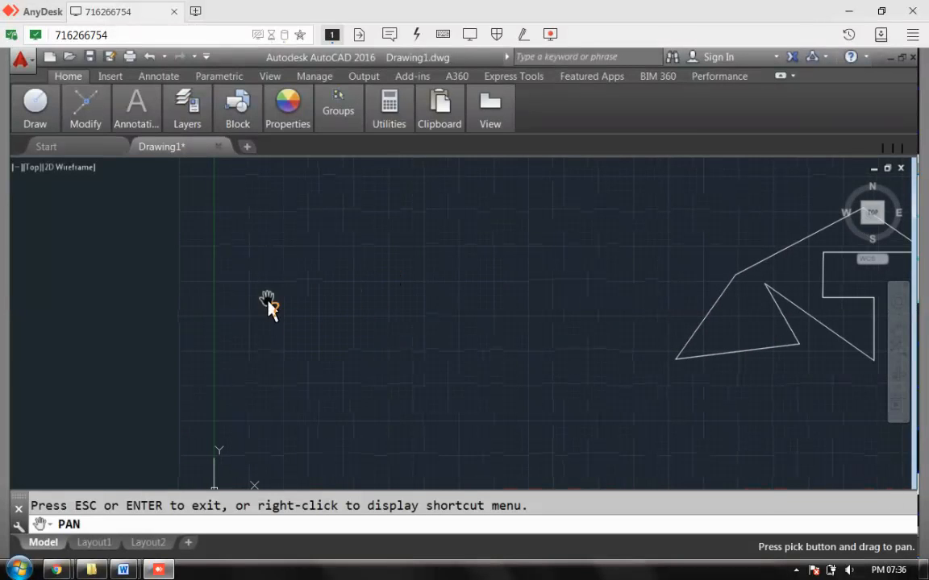
pyautogui.moveTo(336, 418); pyautogui.dragTo(324, 347)
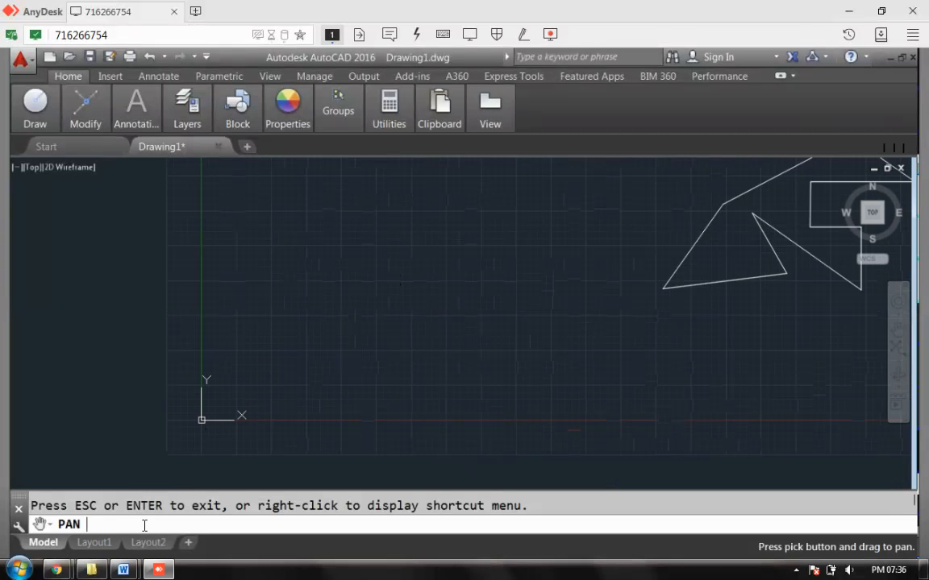
pyautogui.press('Escape')
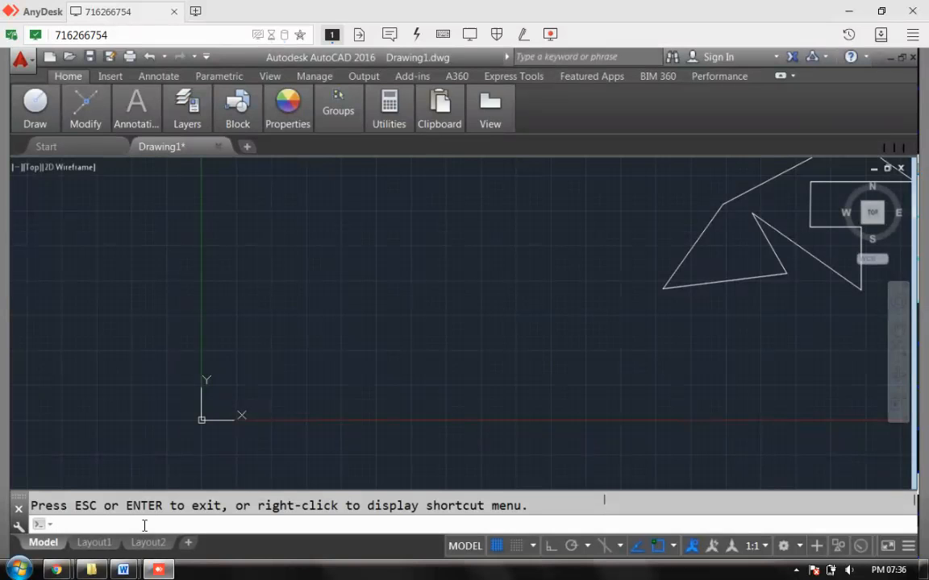
pyautogui.write('line')
pyautogui.press('Return')
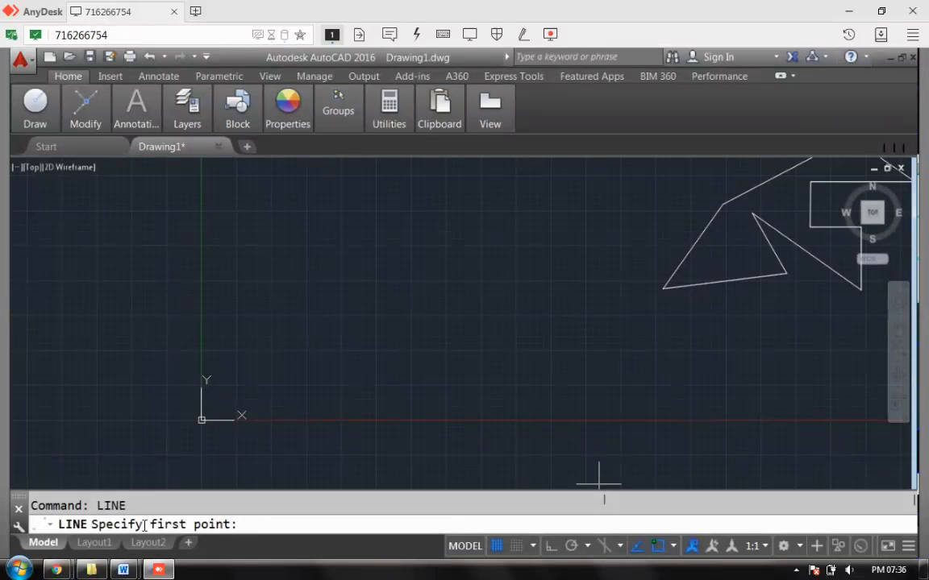
pyautogui.write('10,10')
pyautogui.press('Return')
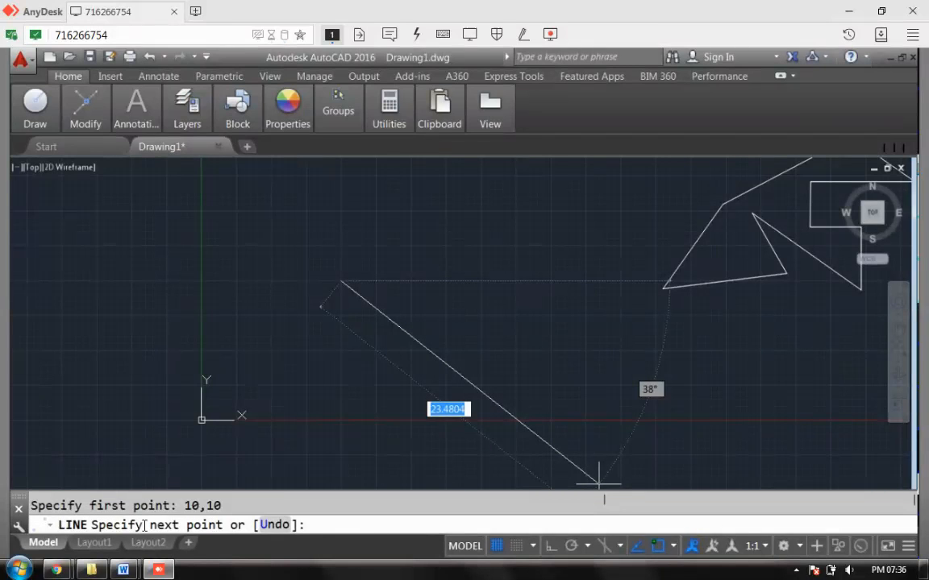
pyautogui.write('@')
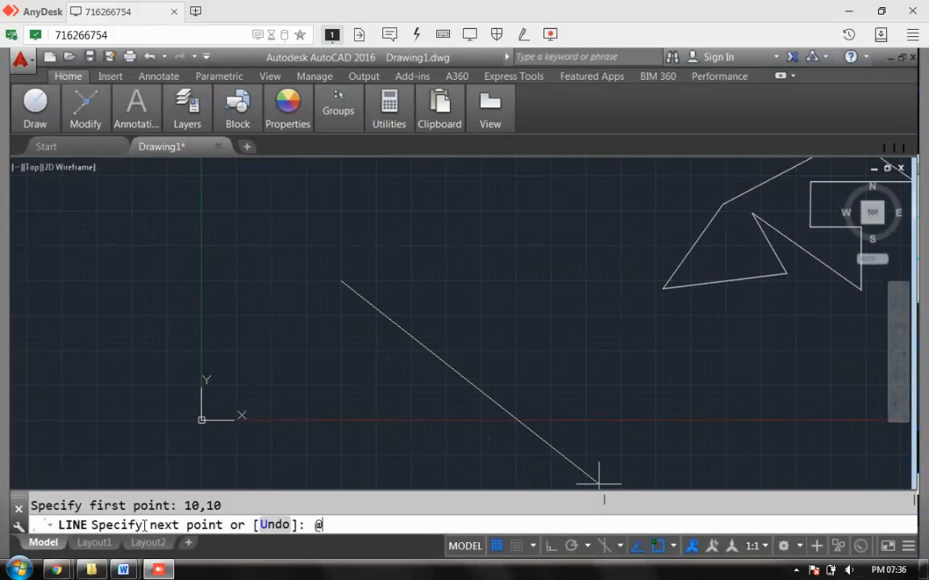
pyautogui.write('40<0')
pyautogui.press('Return')
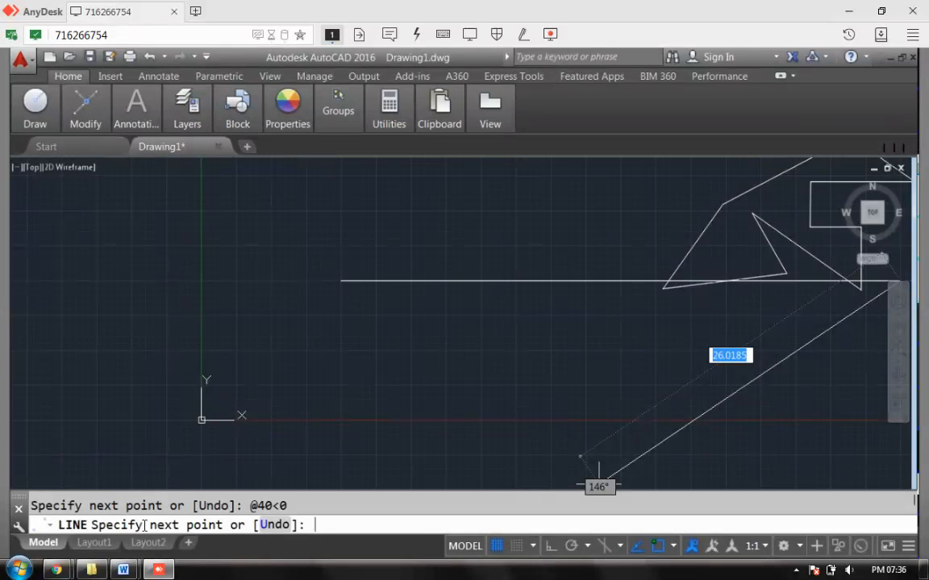
pyautogui.write('y')
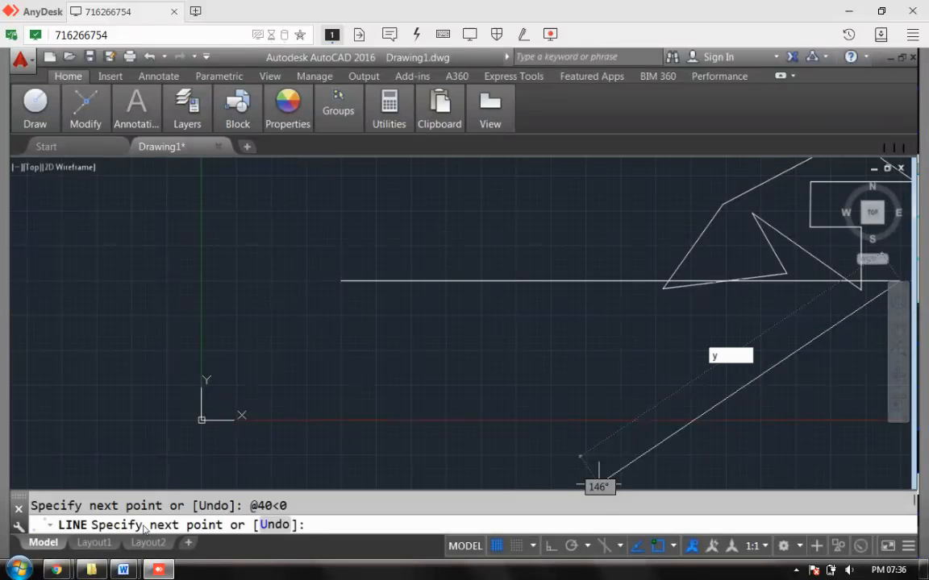
pyautogui.press('Escape')
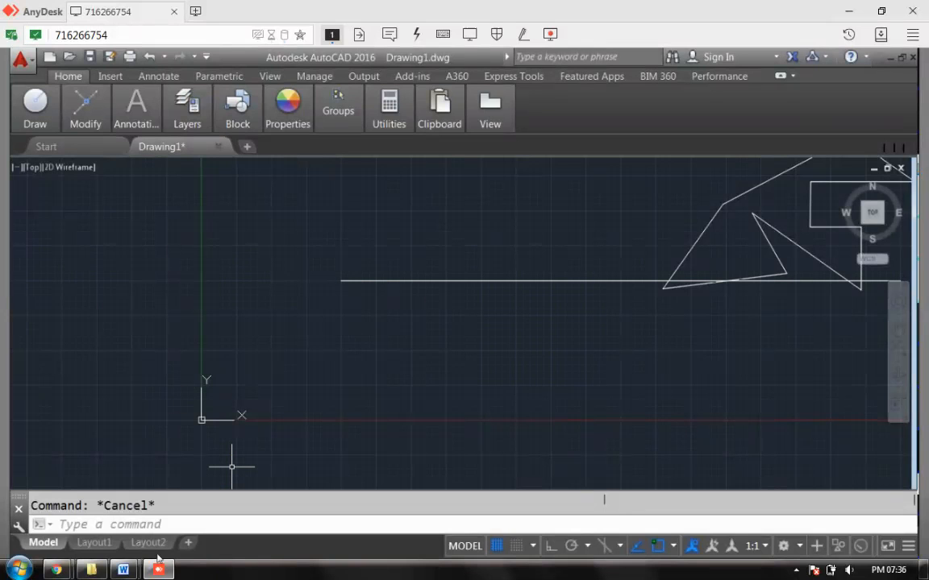
pyautogui.click(140, 523)
pyautogui.write('MOve')
pyautogui.press('Return')
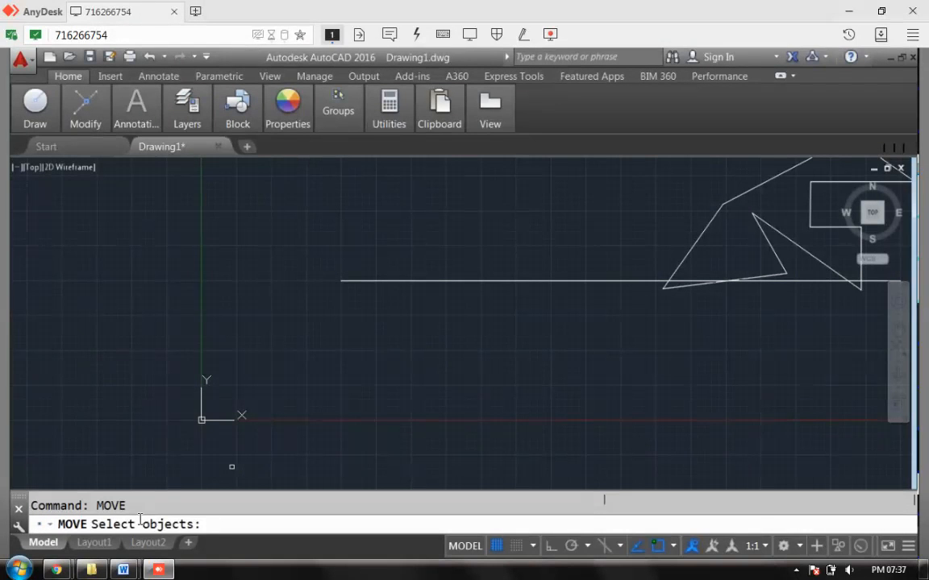
pyautogui.click(382, 281)
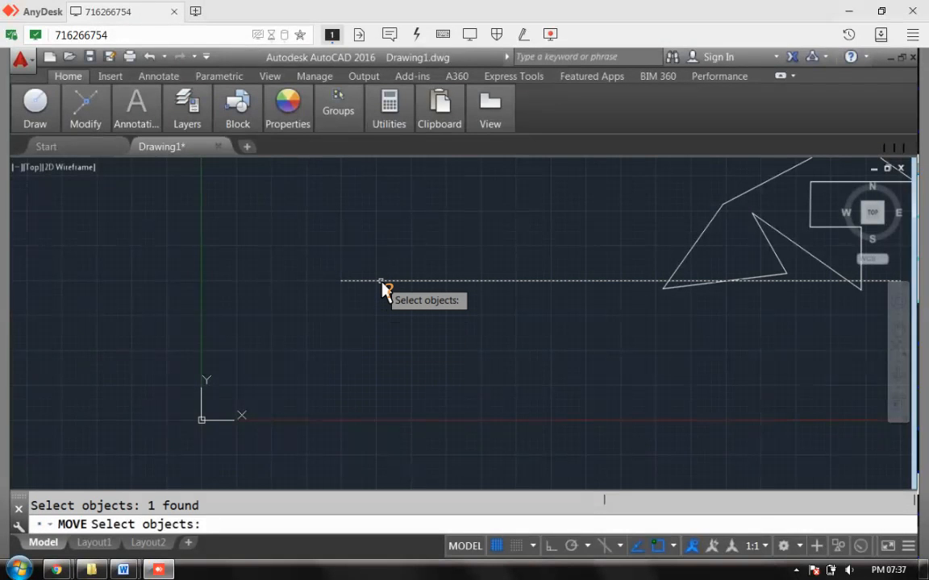
pyautogui.press('Return')
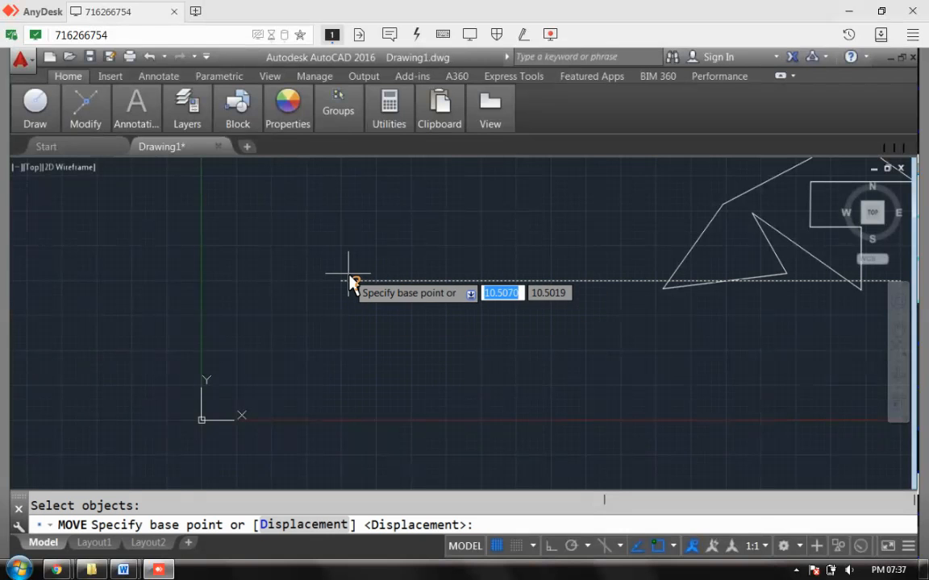
pyautogui.click(343, 286)
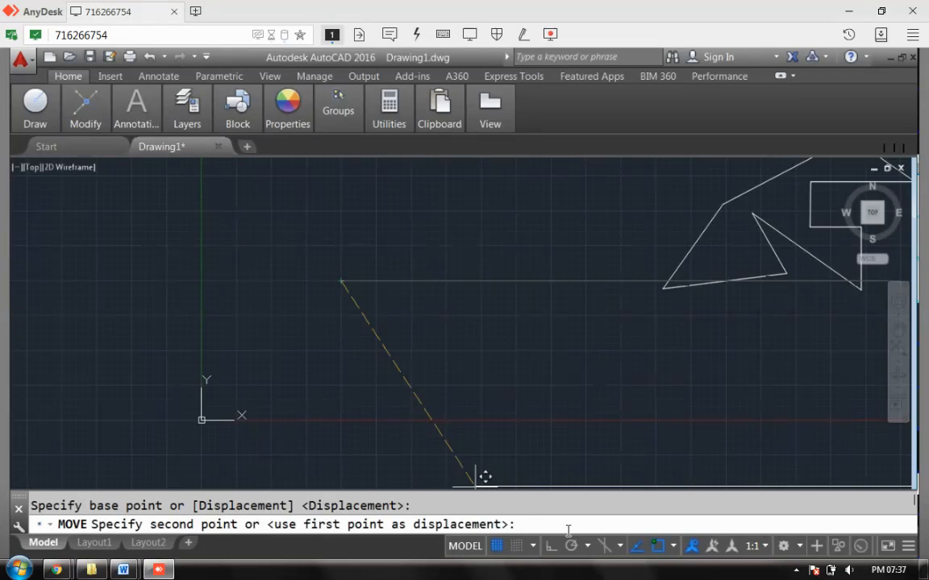
pyautogui.write('@20<180')
pyautogui.press('Return')
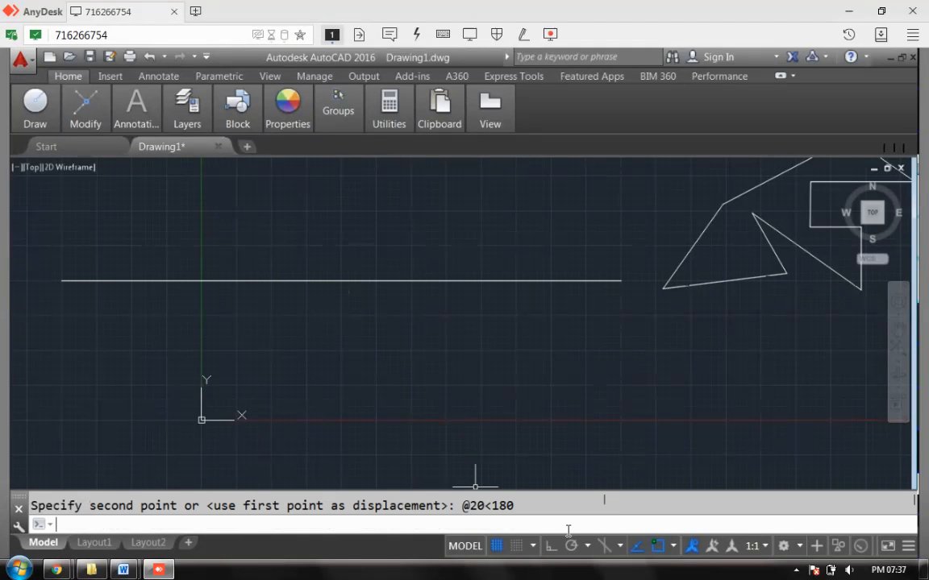
pyautogui.click(116, 522)
pyautogui.write('line')
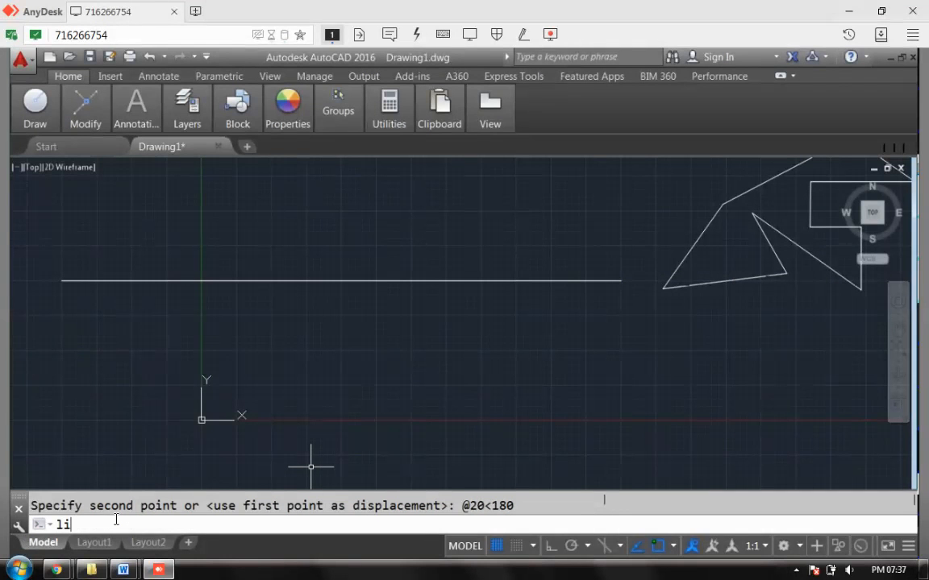
pyautogui.press('Return')
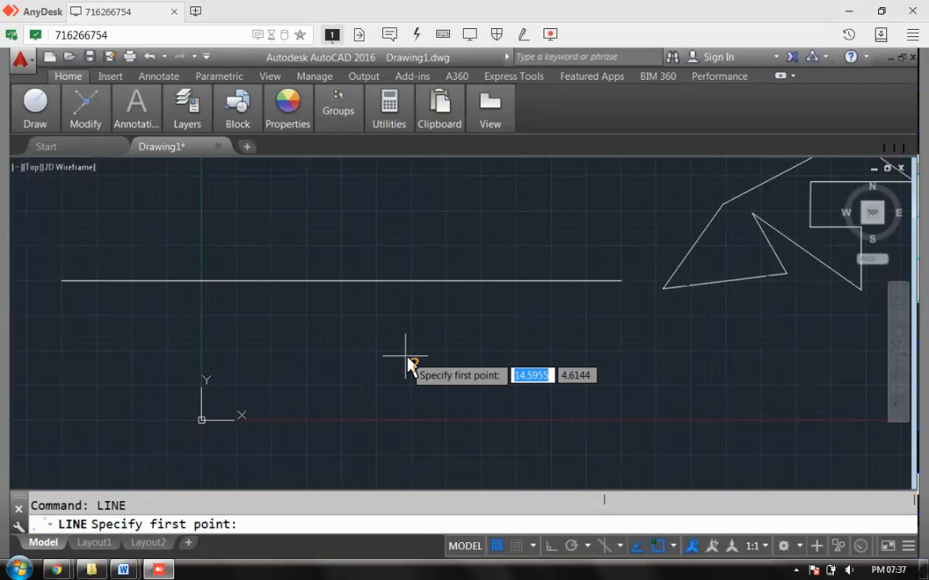
pyautogui.click(622, 282)
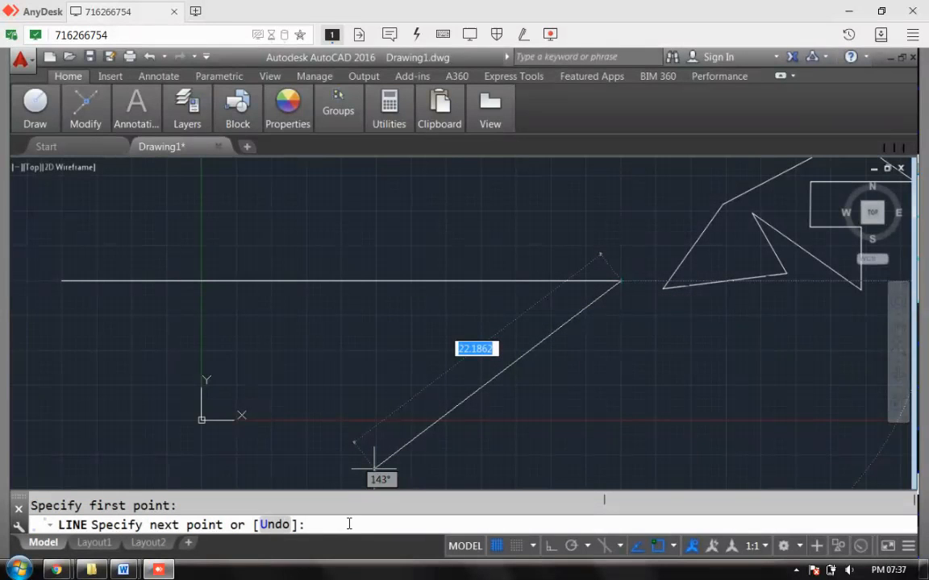
pyautogui.write('@')
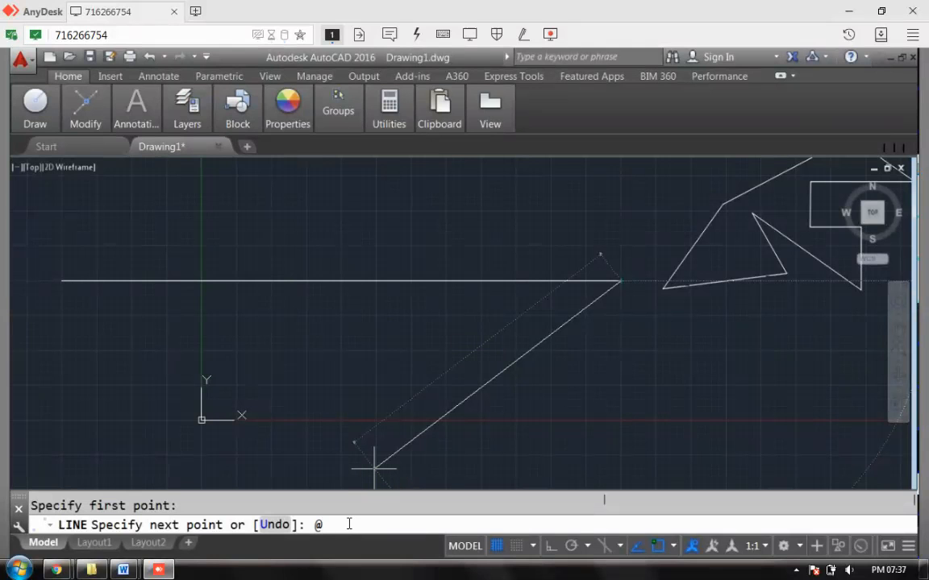
pyautogui.write('30<90')
pyautogui.press('Return')
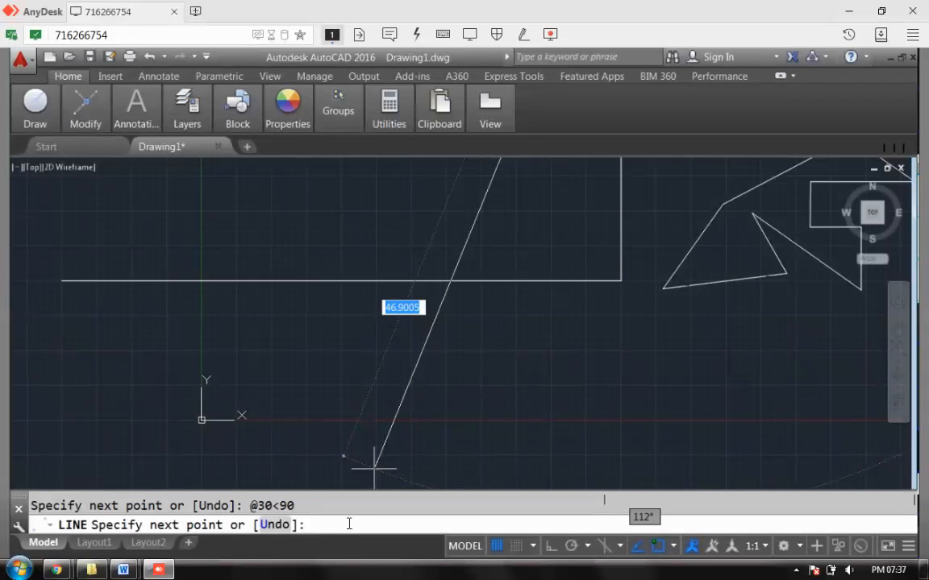
pyautogui.write('@')
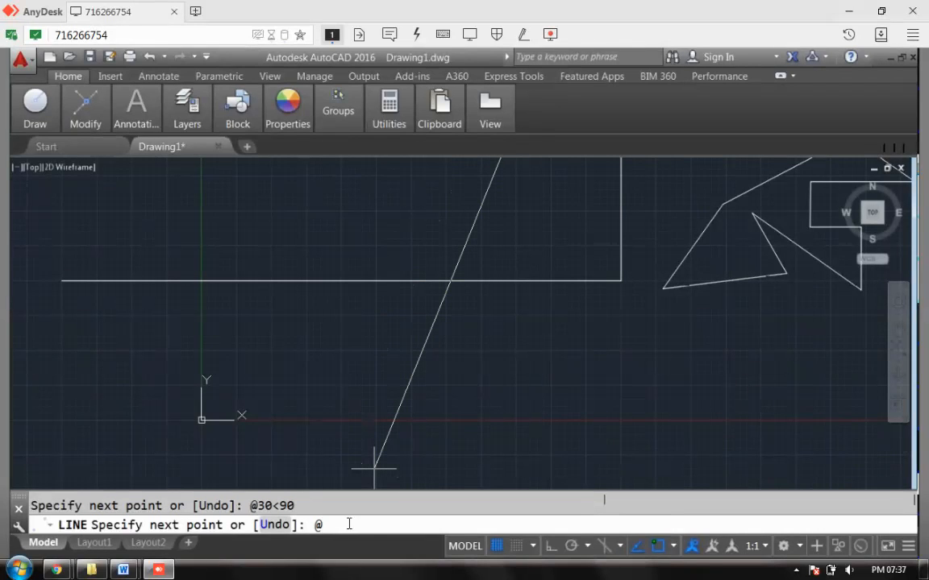
pyautogui.write('40<180')
pyautogui.press('Return')
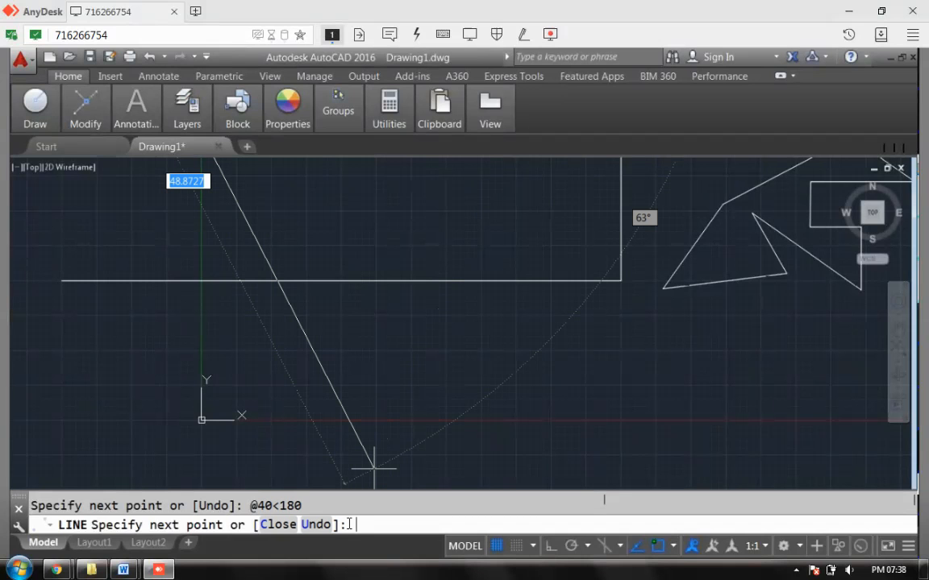
pyautogui.write('@')
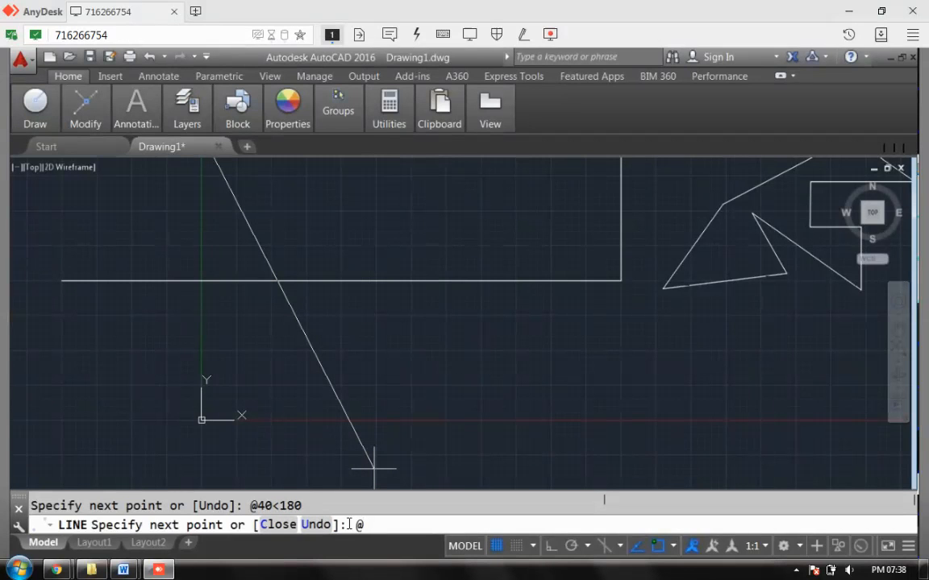
pyautogui.write('30<270')
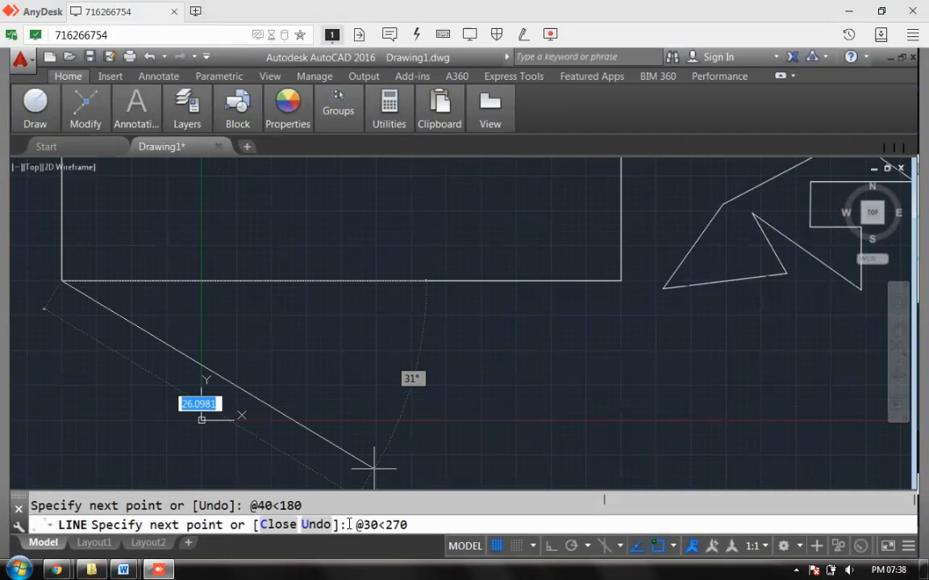
pyautogui.press('Return')
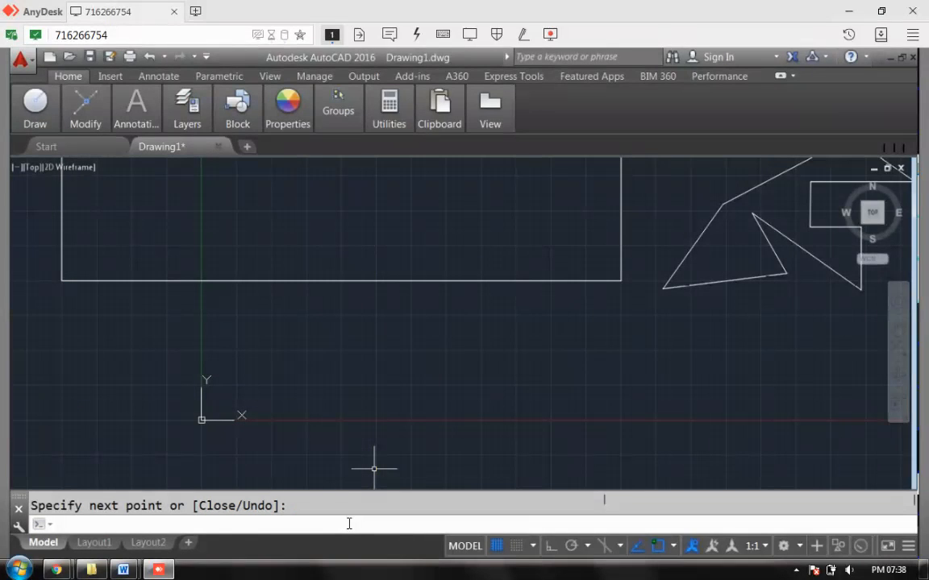
# - Zoom All to fit the whole drawing in view
pyautogui.write('zoom')
pyautogui.press('Return')
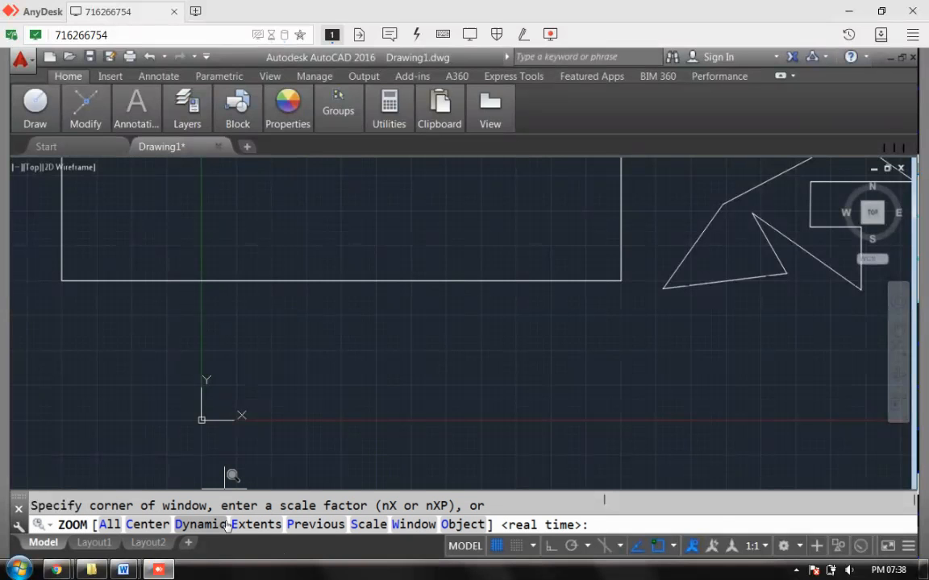
pyautogui.write('al')
pyautogui.press('Return')
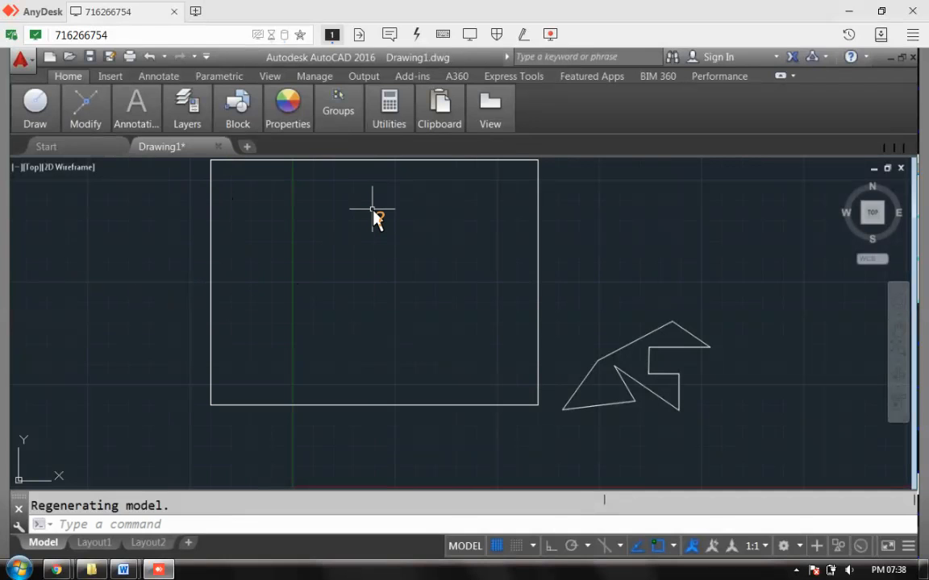
pyautogui.click(122, 525)
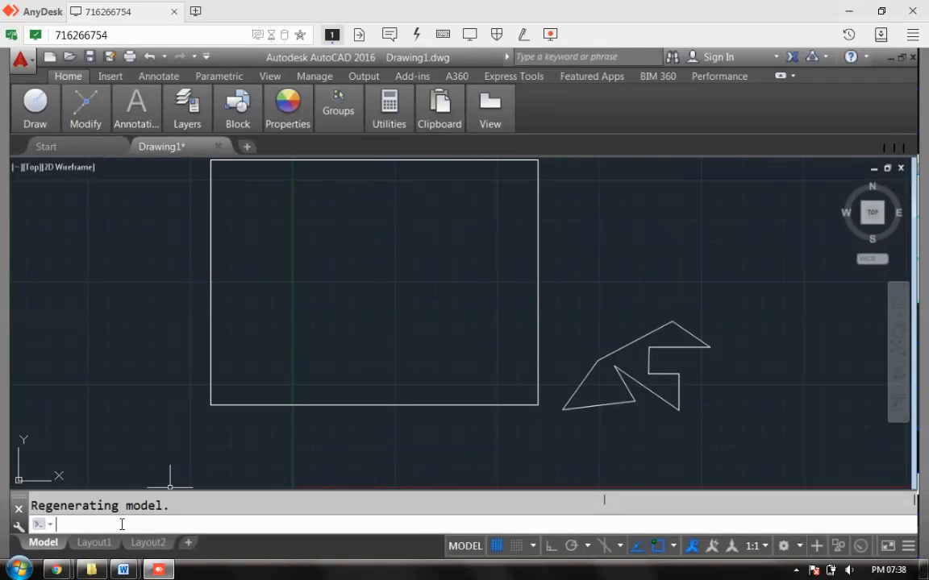
pyautogui.moveTo(123, 570)
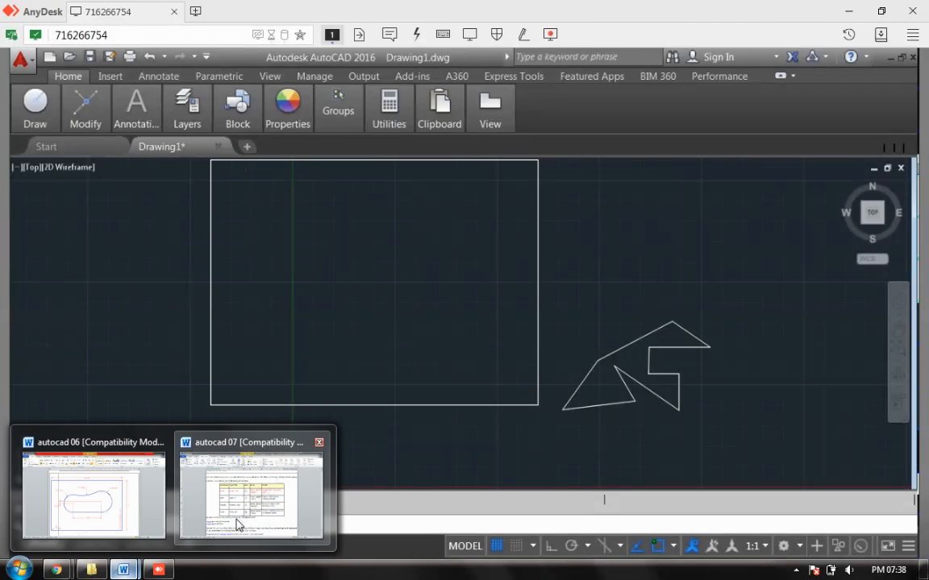
pyautogui.click(202, 542)
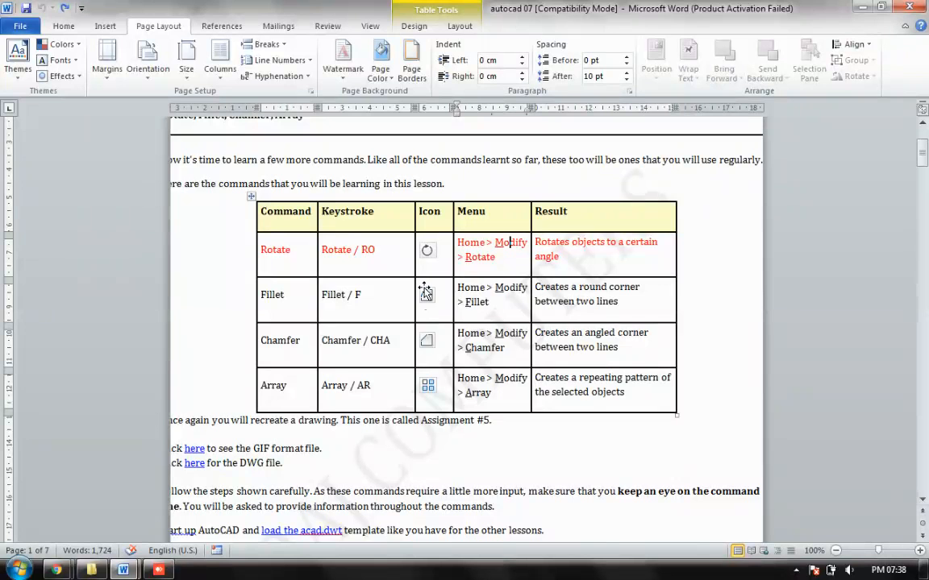
pyautogui.click(160, 572)
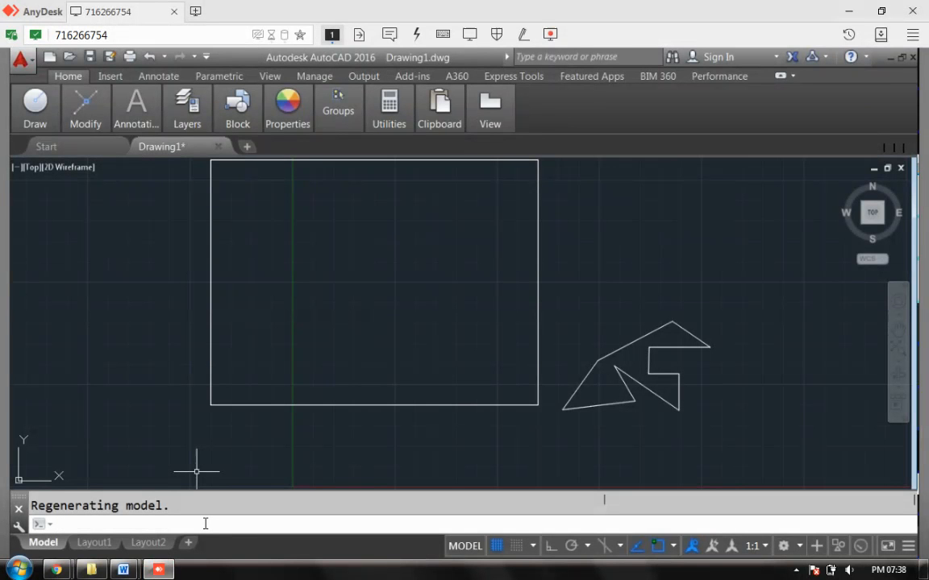
# - Set the fillet radius to 5 and round the rectangle's top-left corner
pyautogui.write('FIL')
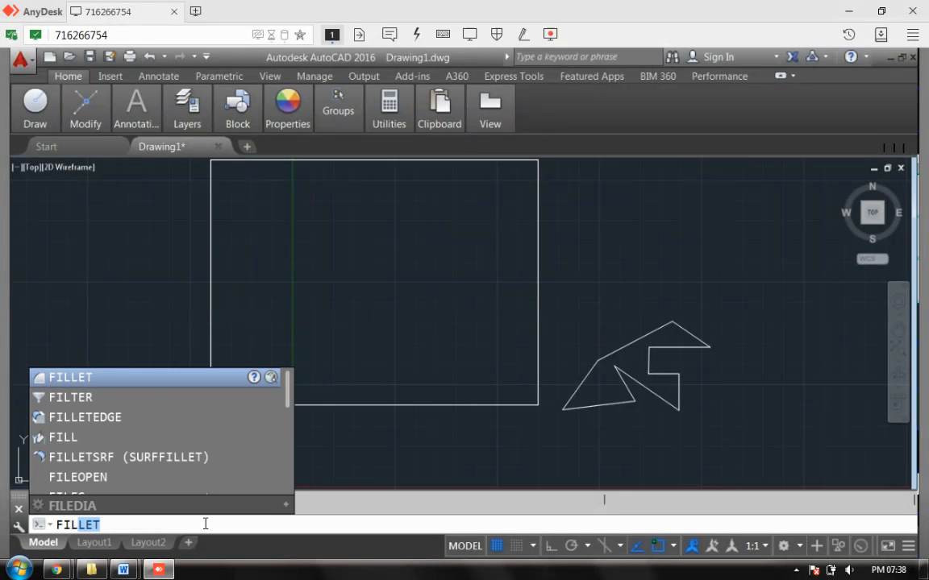
pyautogui.write('LET')
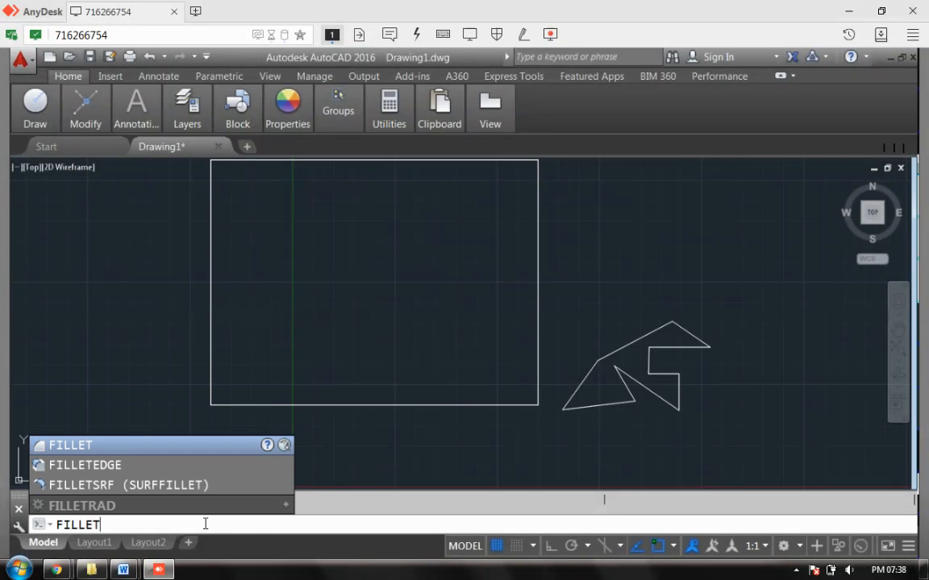
pyautogui.press('Return')
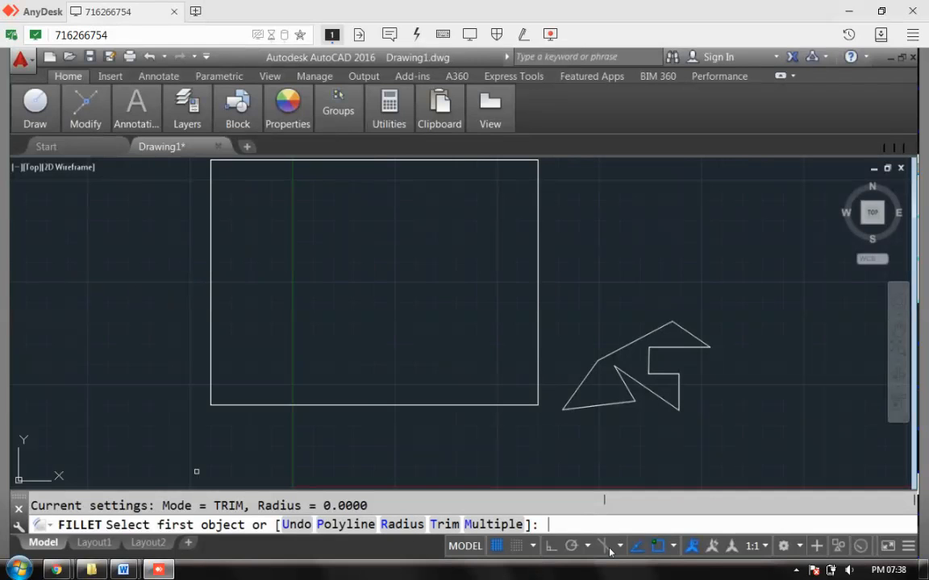
pyautogui.write('r')
pyautogui.press('Return')
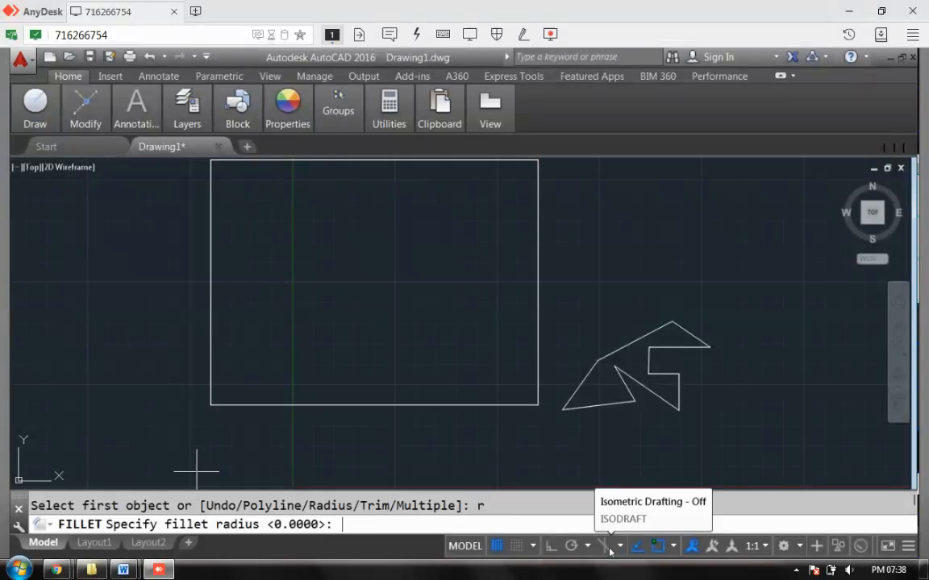
pyautogui.write('5')
pyautogui.press('Return')
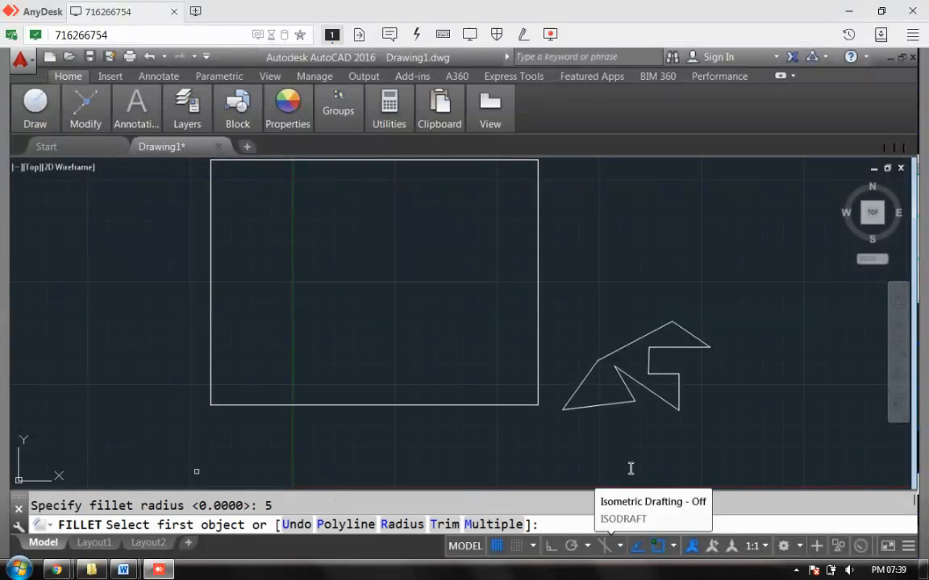
pyautogui.click(238, 165)
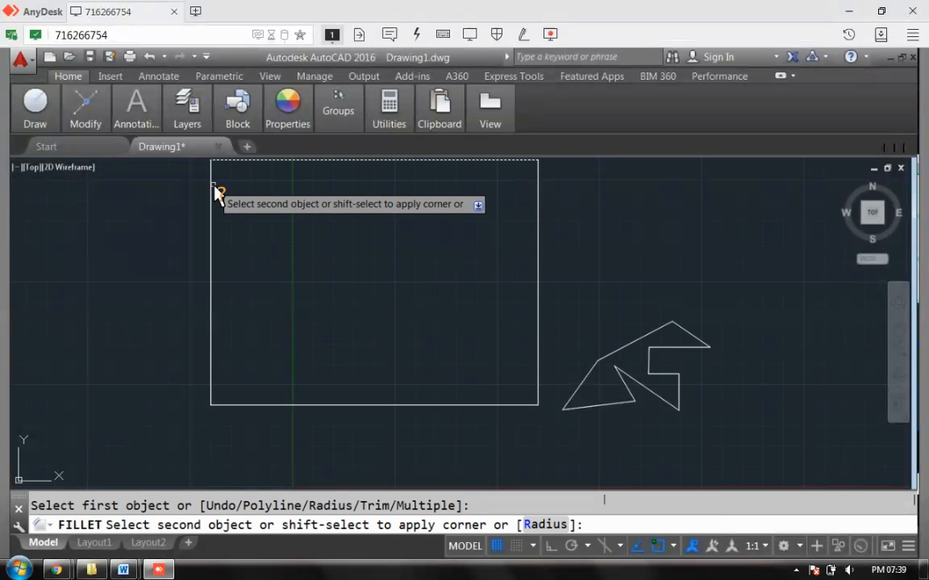
pyautogui.click(213, 187)
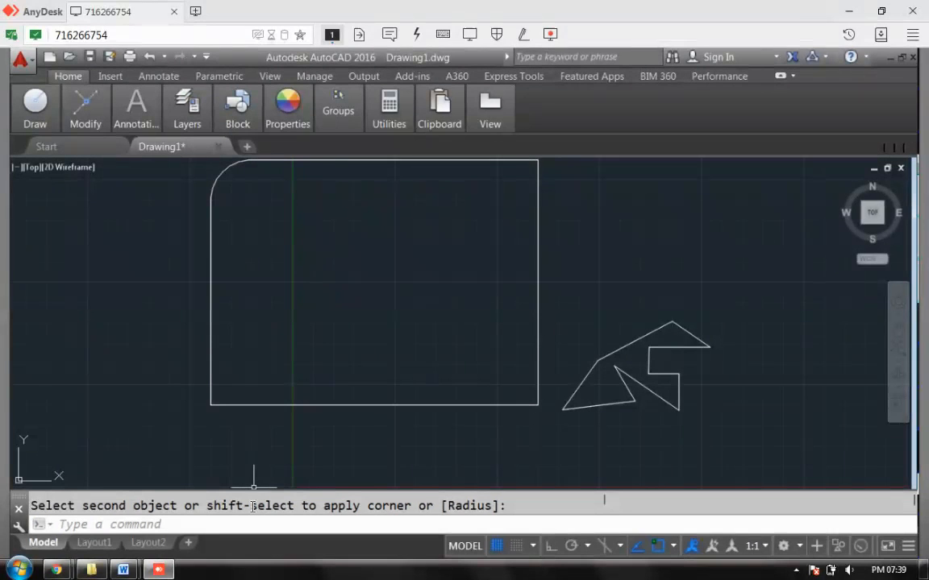
# - Round the lower-left, lower-right and top-right corners with the same radius-5 fillet
pyautogui.press('Return')
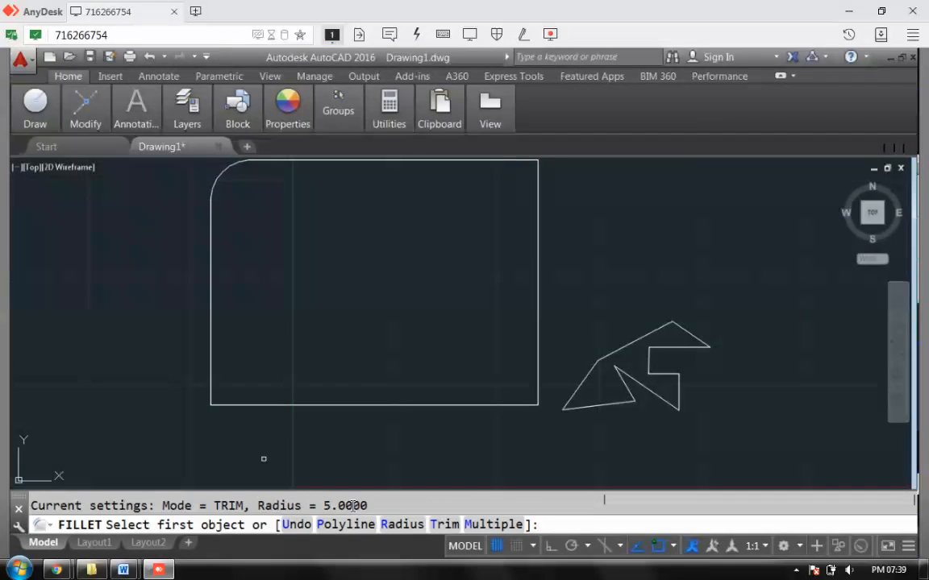
pyautogui.click(212, 377)
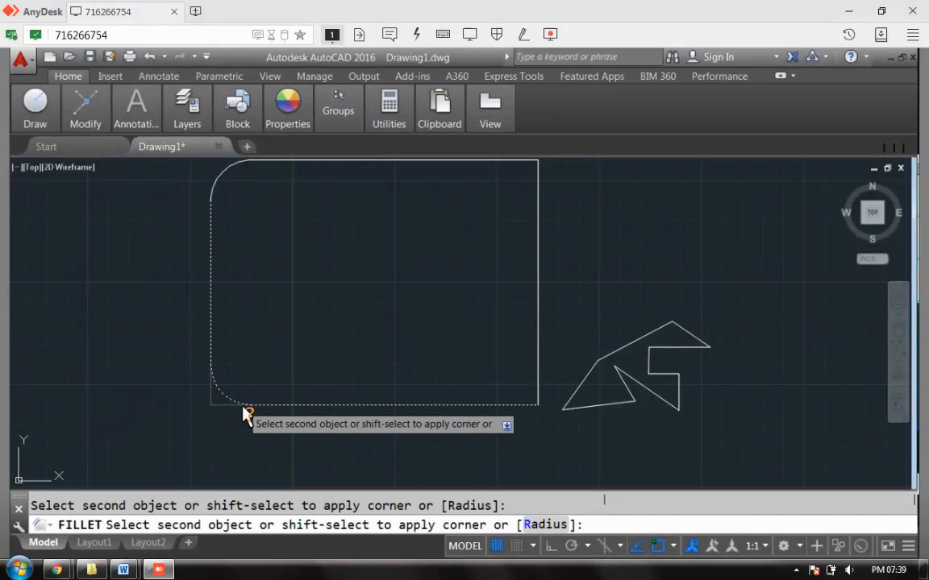
pyautogui.click(245, 406)
pyautogui.press('Return')
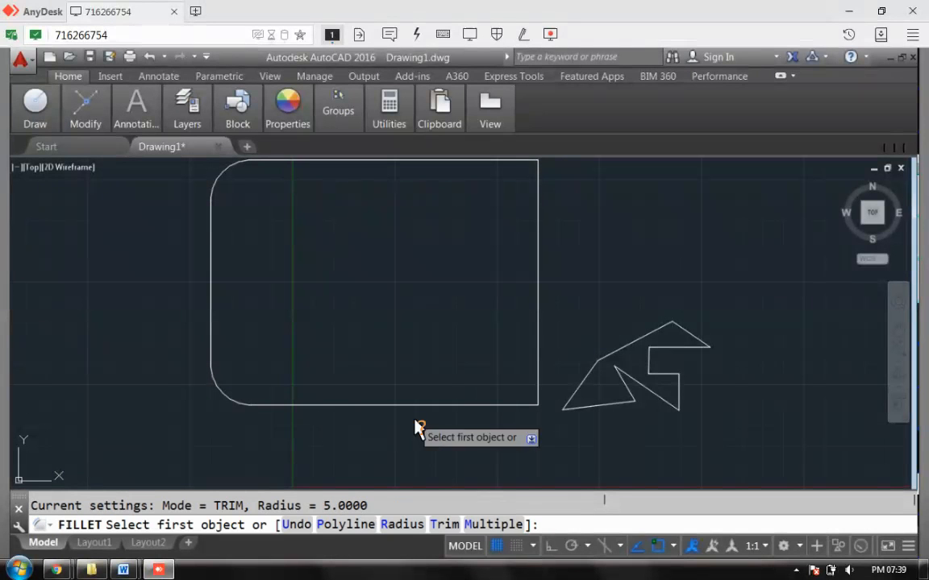
pyautogui.click(496, 404)
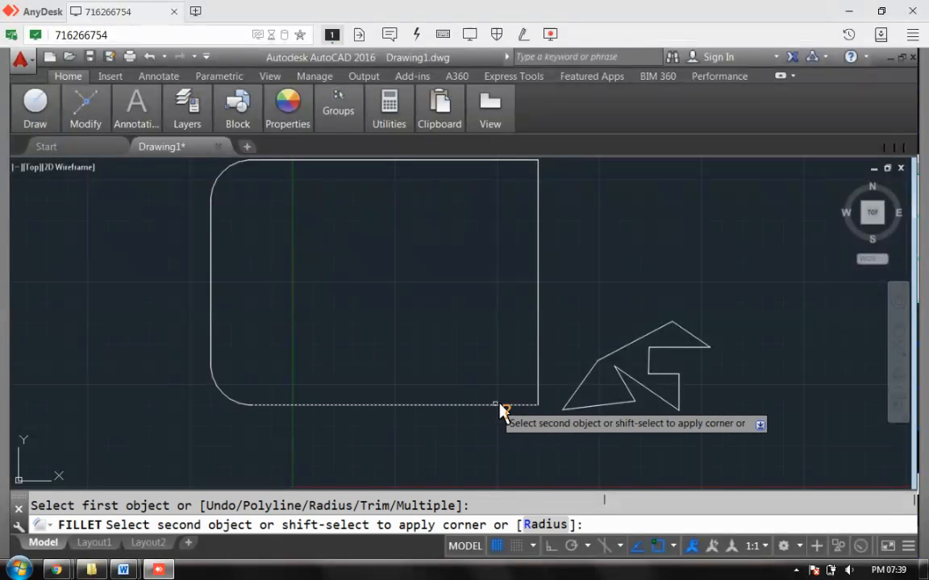
pyautogui.click(537, 377)
pyautogui.press('Return')
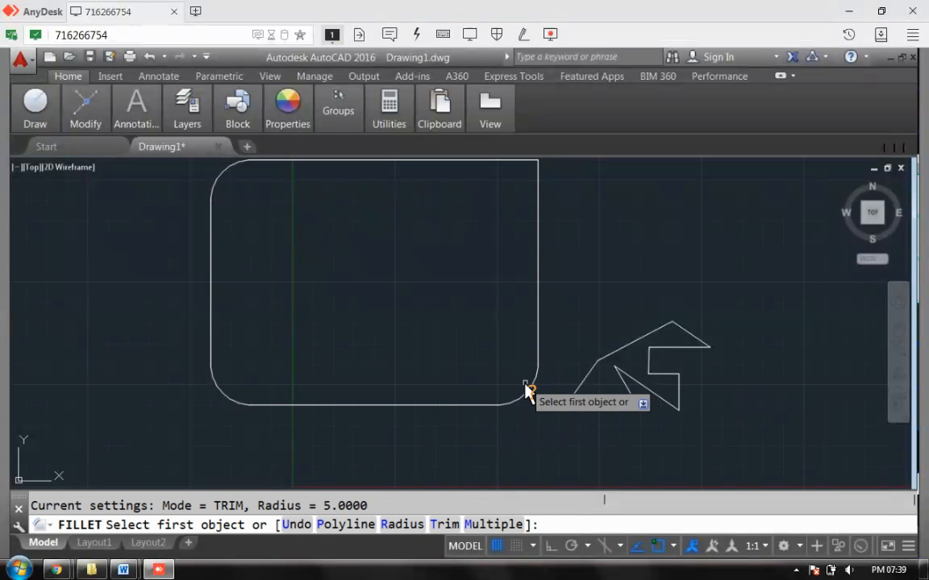
pyautogui.click(503, 162)
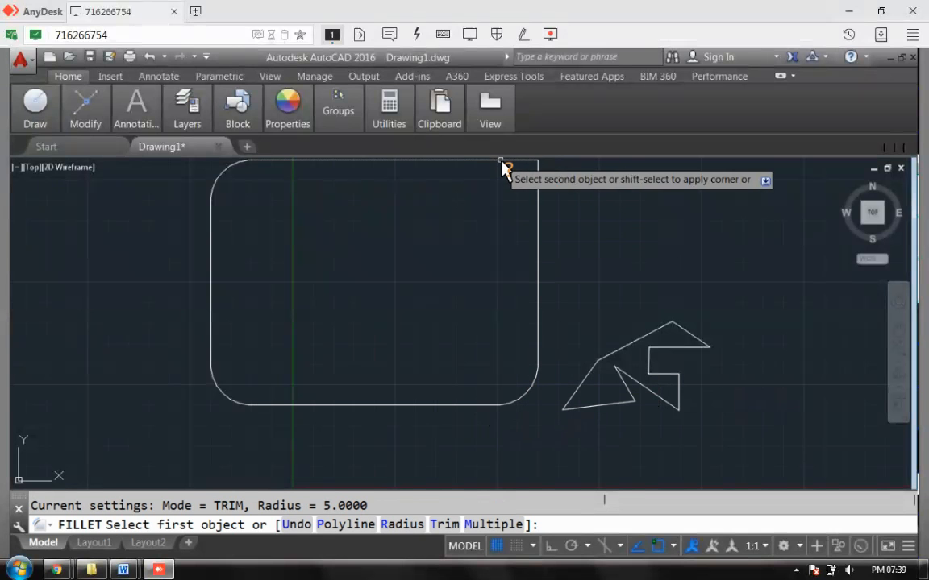
pyautogui.click(539, 201)
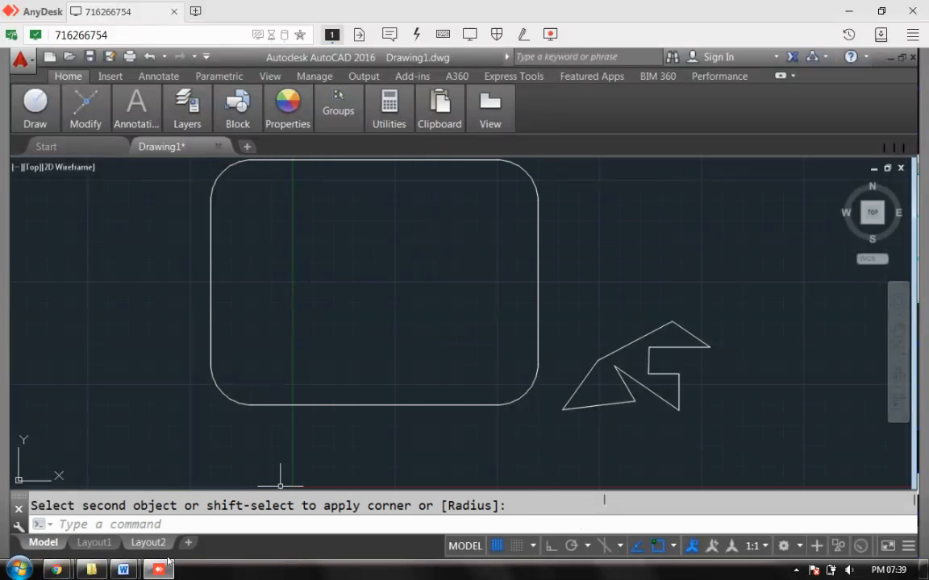
pyautogui.moveTo(123, 570)
pyautogui.click(266, 527)
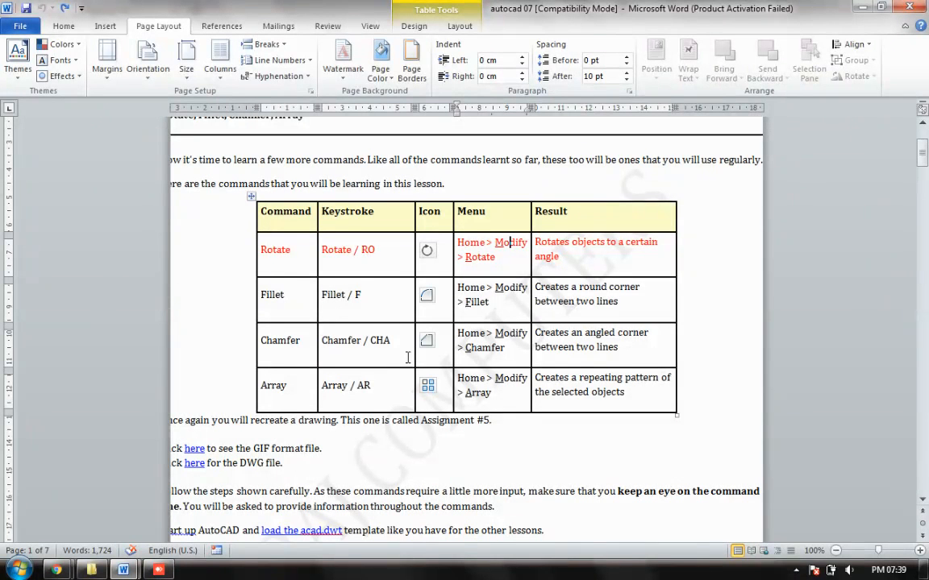
pyautogui.click(167, 572)
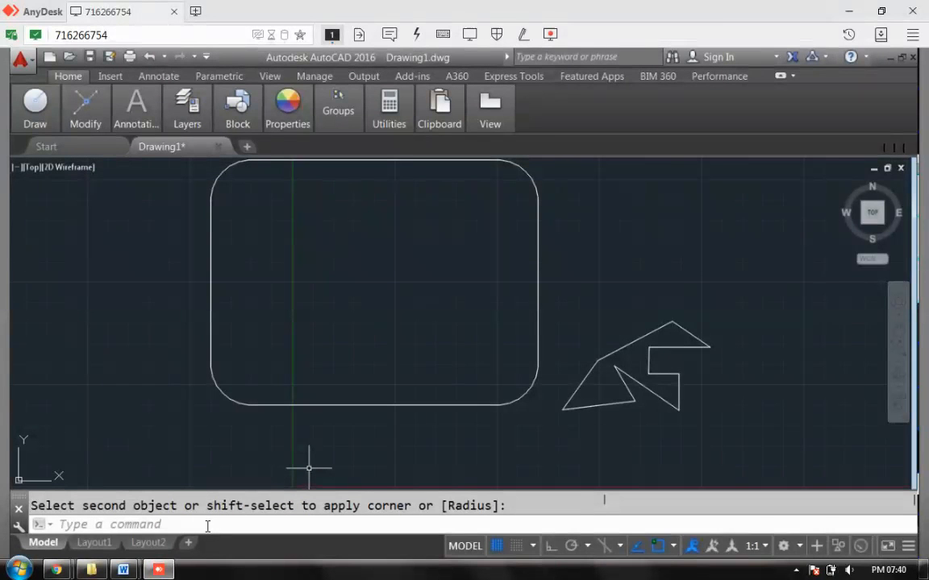
# - Draw a rectangle from corner 45,35 to opposite corner 85,70
pyautogui.click(117, 524)
pyautogui.write('ct')
pyautogui.press('Return')
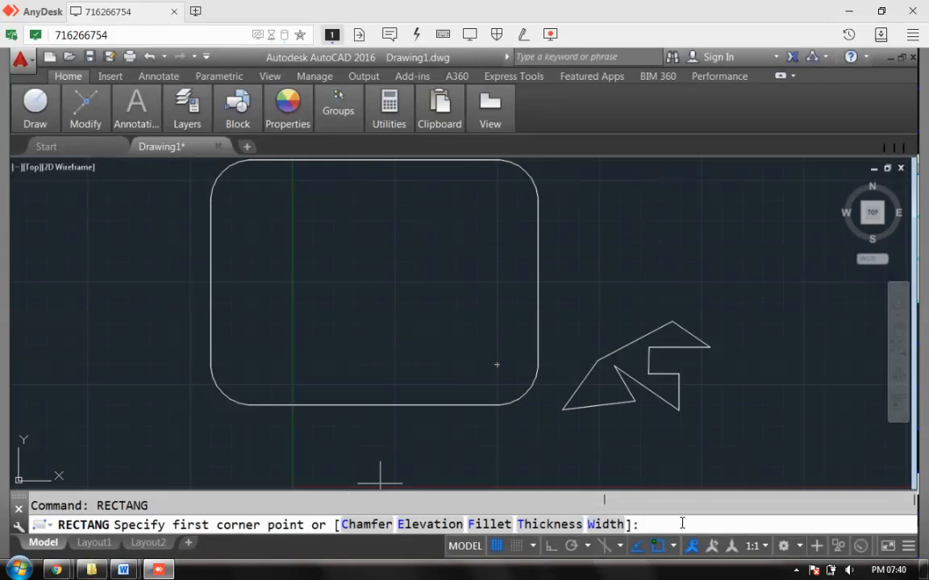
pyautogui.write('45,35')
pyautogui.press('Return')
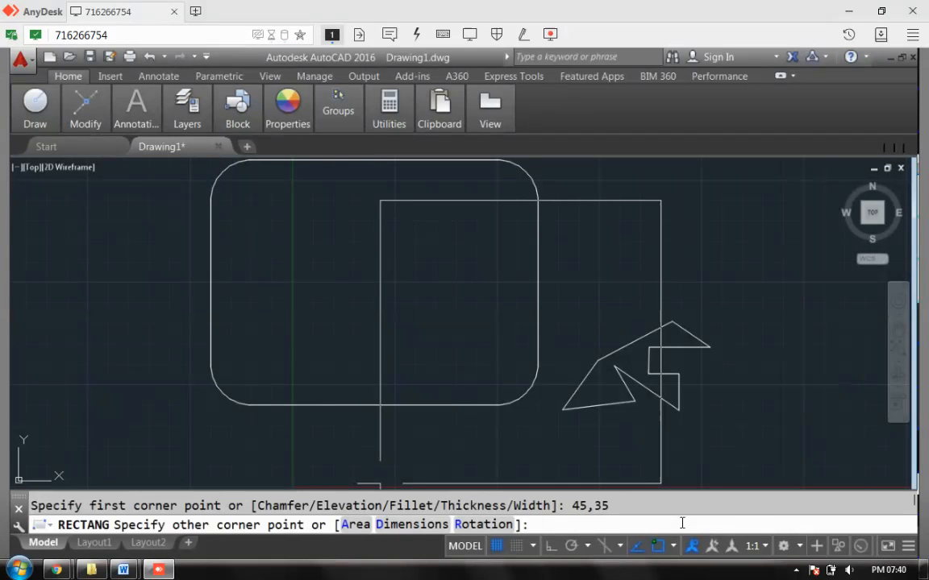
pyautogui.write('85,70')
pyautogui.press('Return')
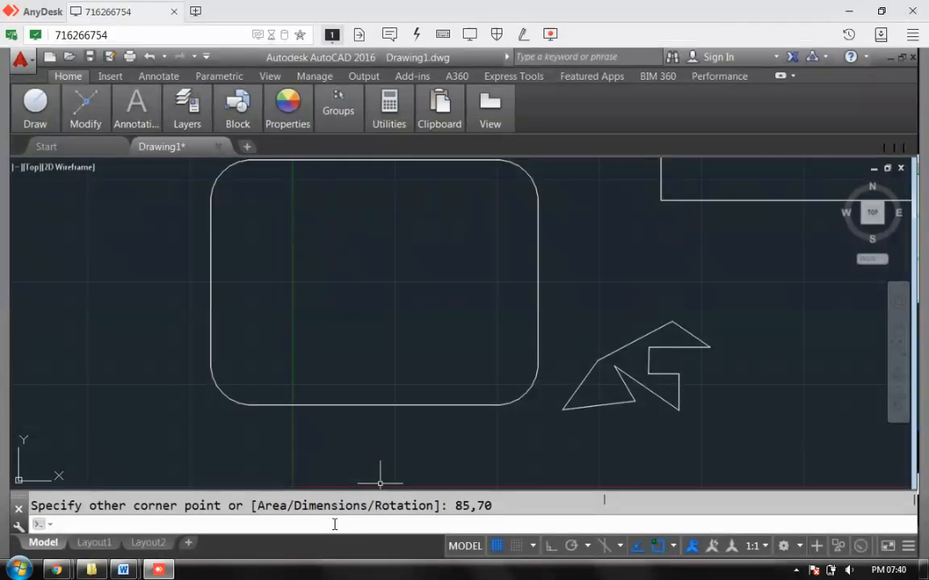
pyautogui.write('zoo')
pyautogui.press('Return')
# - Zoom to All so the rounded rectangle, arrow outline and new 40 by 35 rectangle show
pyautogui.write('all')
pyautogui.press('Return')
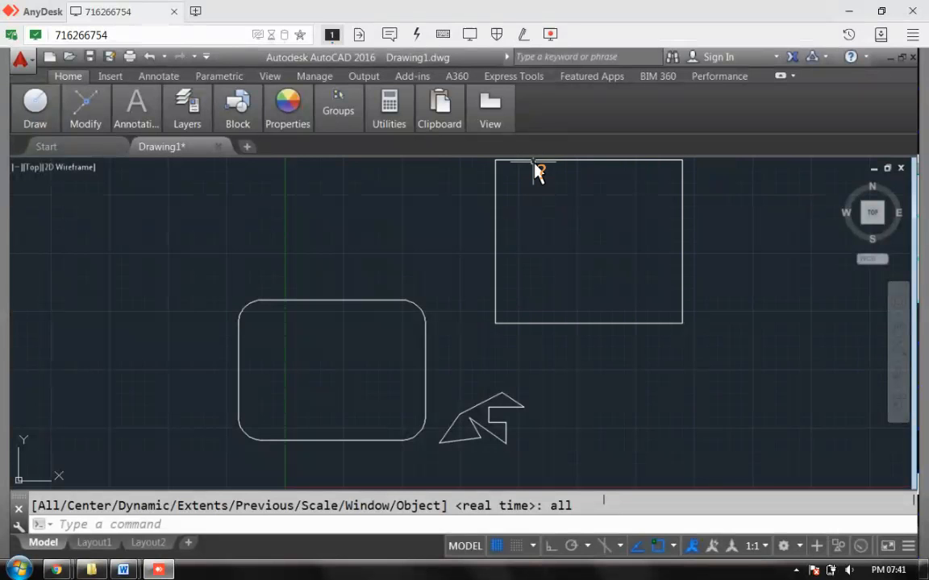
pyautogui.moveTo(532, 171)
pyautogui.click(237, 522)
# - Start CHAMFER and set the chamfer distances to 5 and 2
pyautogui.write('c')
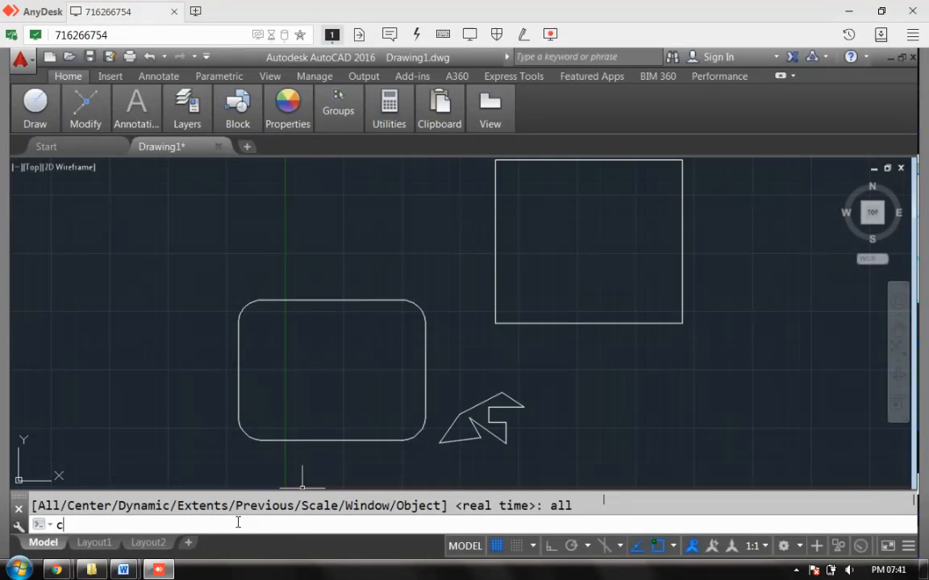
pyautogui.write('ham')
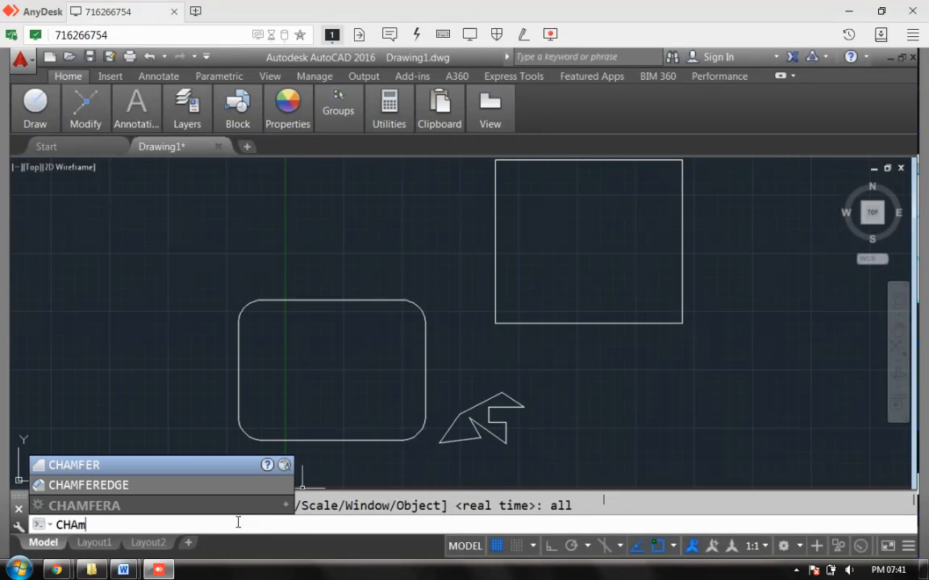
pyautogui.press('Return')
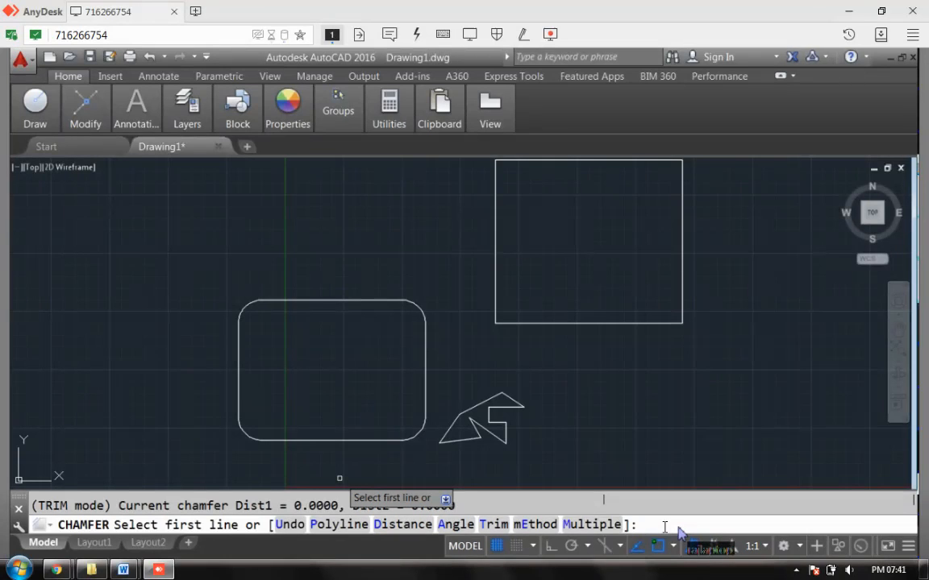
pyautogui.write('d')
pyautogui.press('Return')
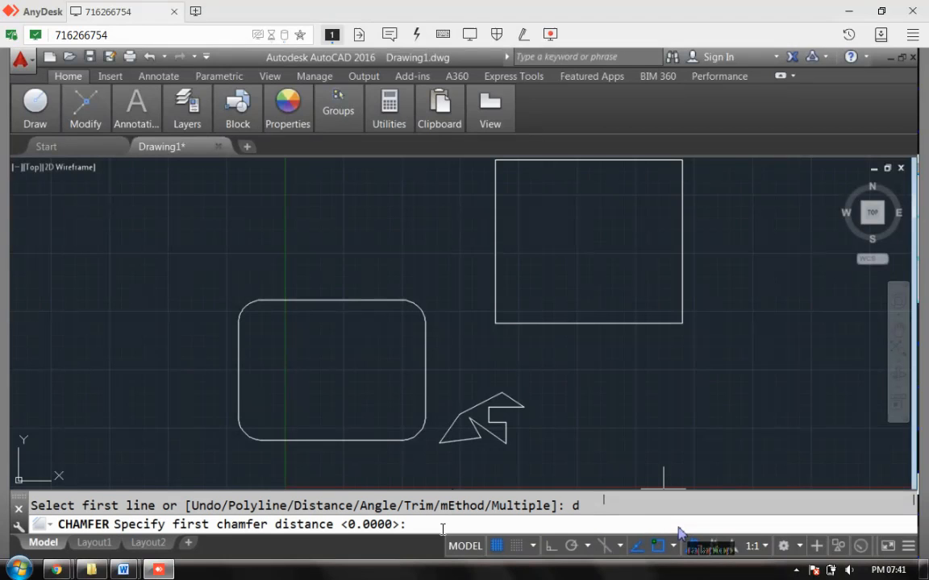
pyautogui.write('5')
pyautogui.press('Return')
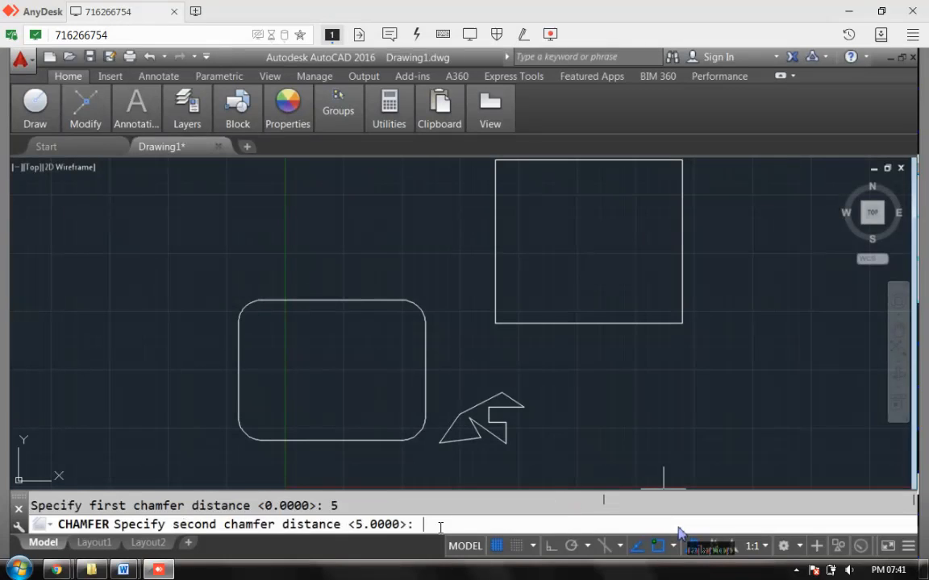
pyautogui.write('2')
pyautogui.press('Return')
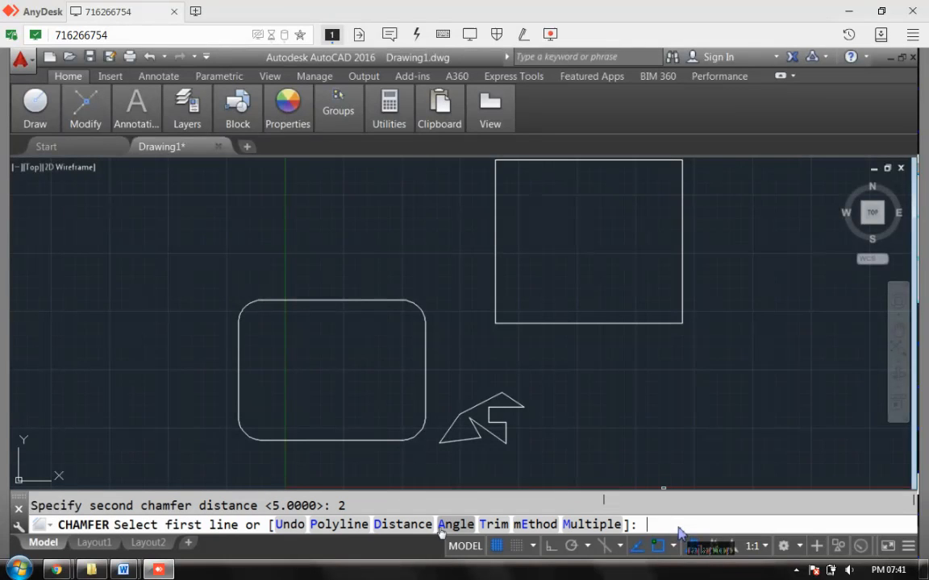
# - Chamfer the rectangle's top-left, bottom-left and bottom-right corners
pyautogui.click(526, 163)
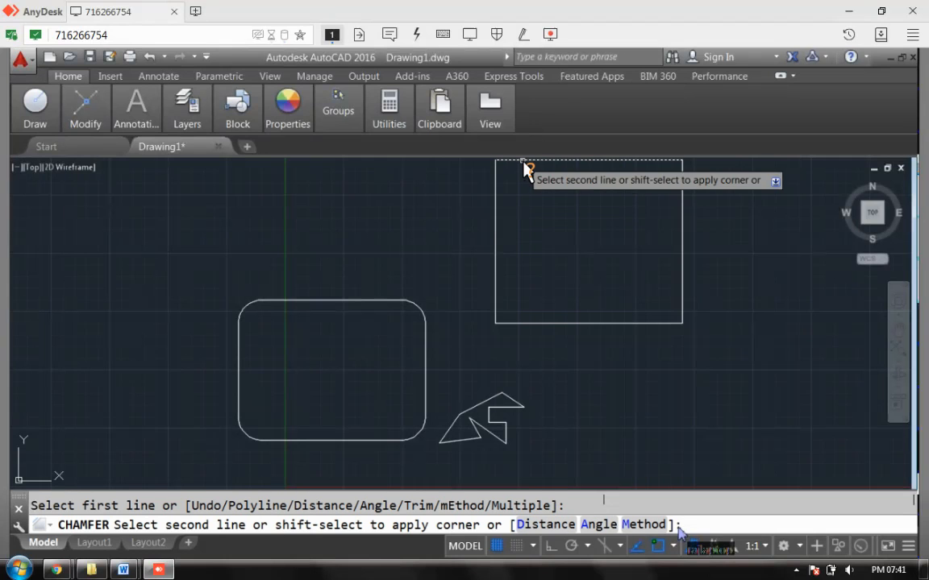
pyautogui.click(496, 200)
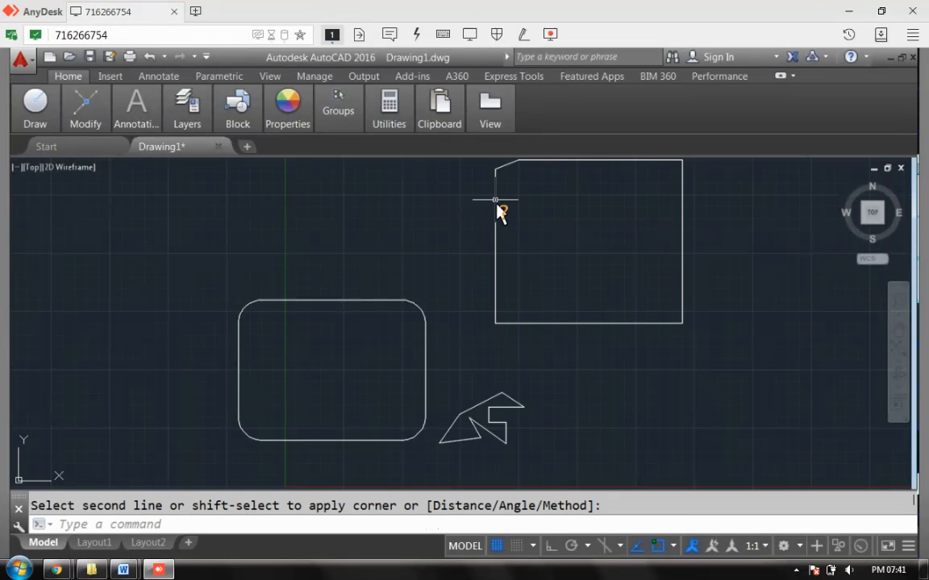
pyautogui.click(496, 305)
pyautogui.press('Return')
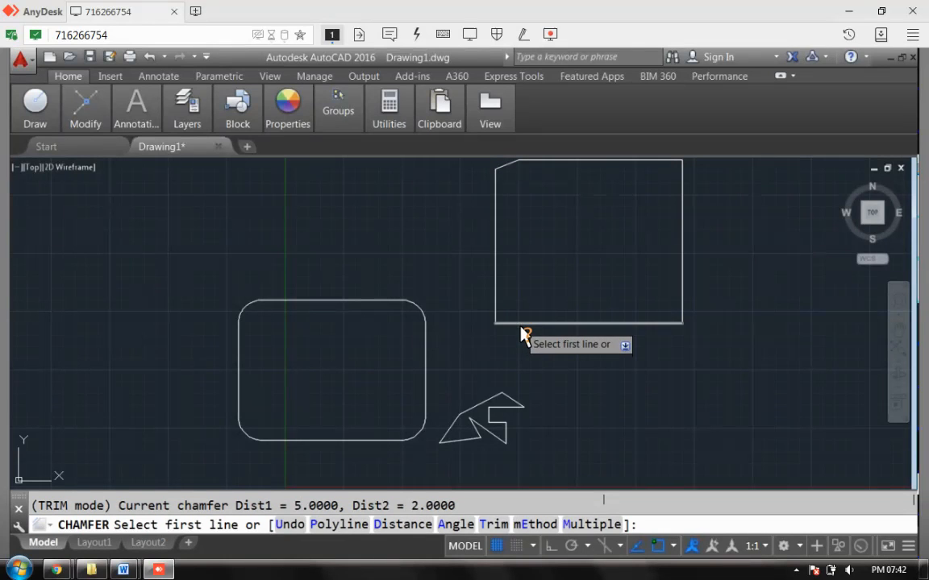
pyautogui.click(519, 328)
pyautogui.click(514, 326)
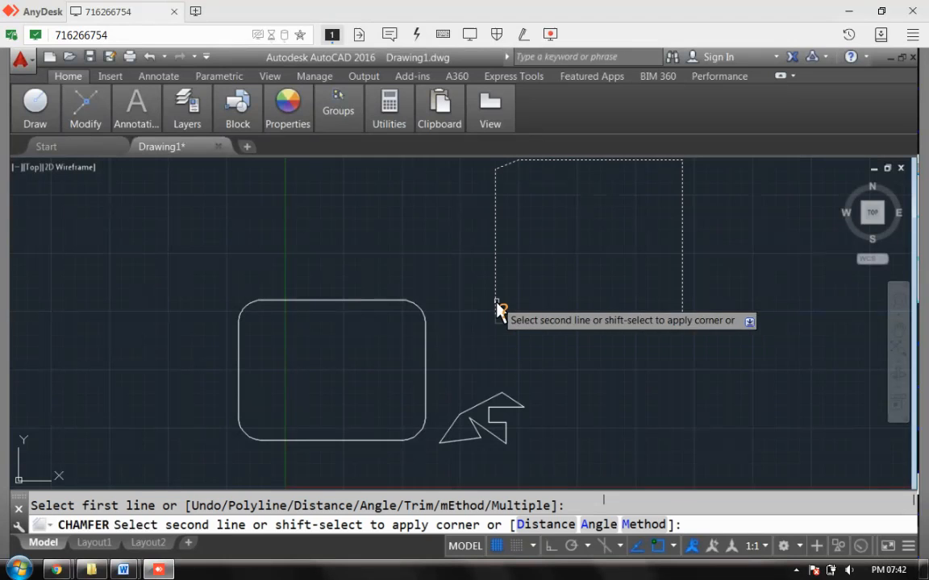
pyautogui.click(499, 309)
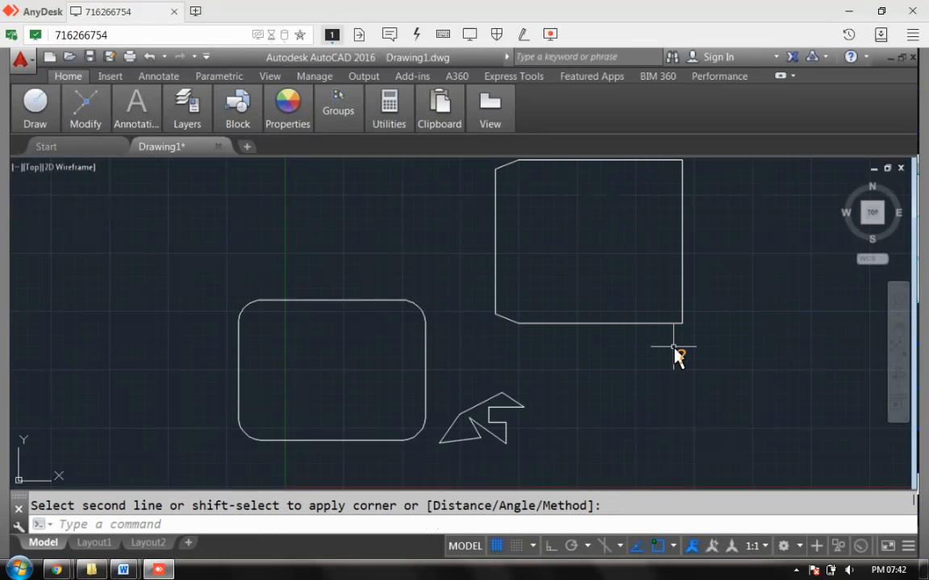
pyautogui.press('Return')
pyautogui.press('Return')
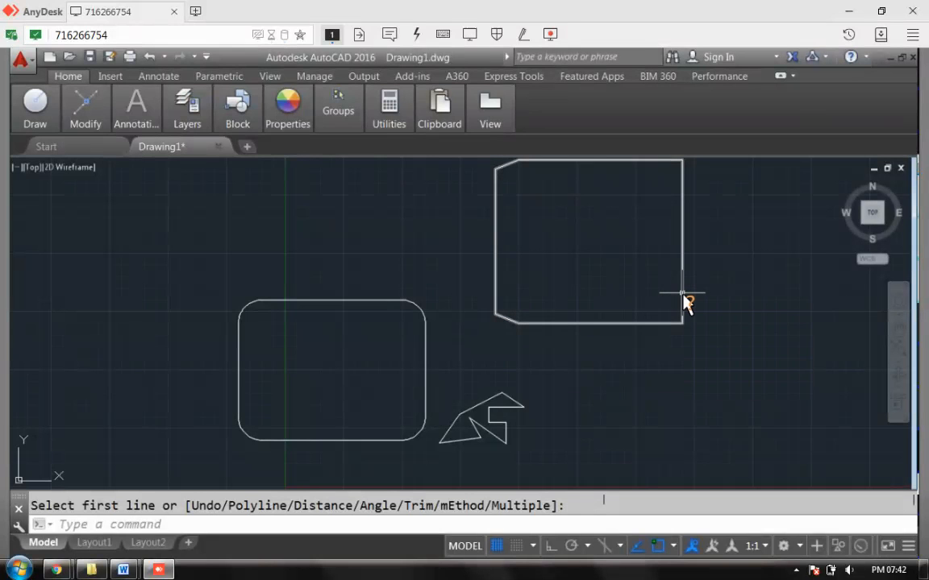
pyautogui.press('Return')
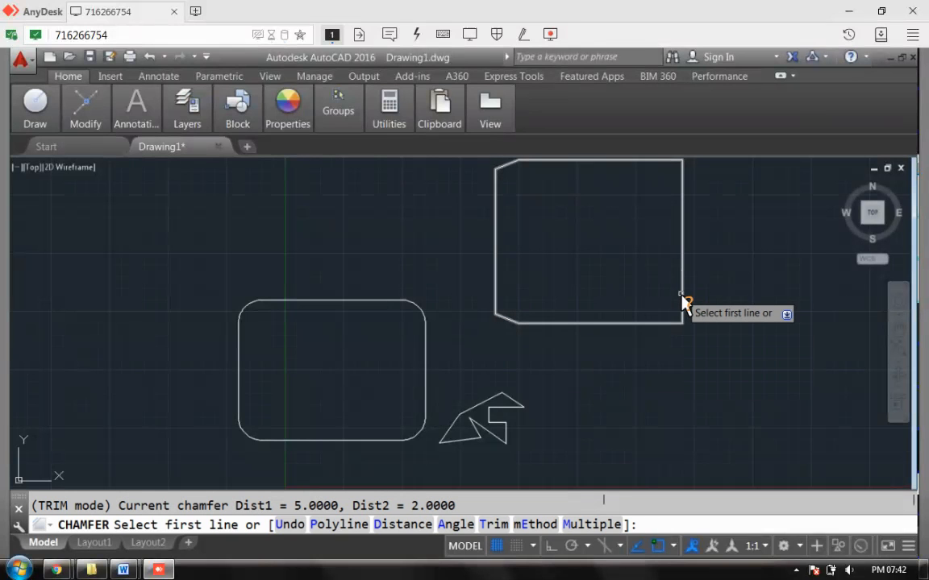
pyautogui.click(682, 308)
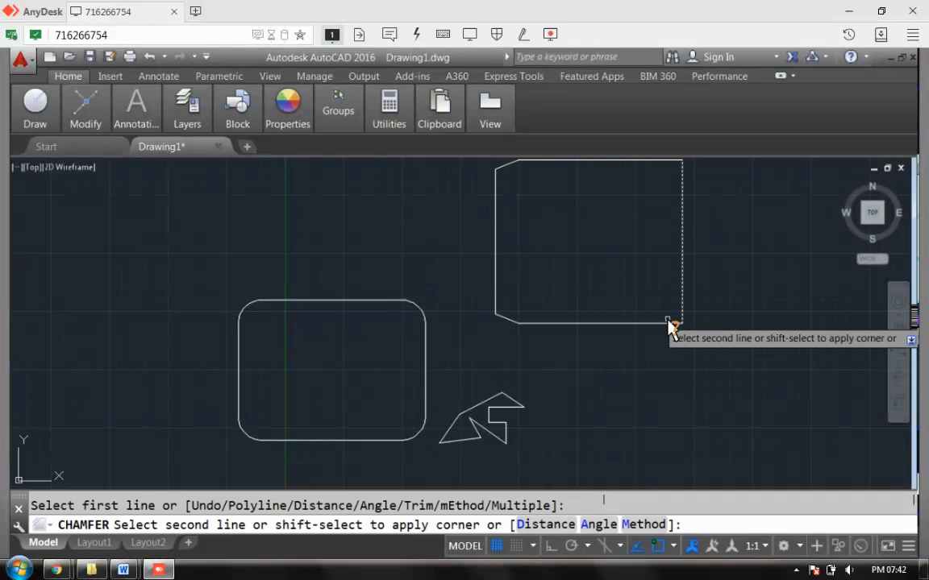
pyautogui.click(667, 324)
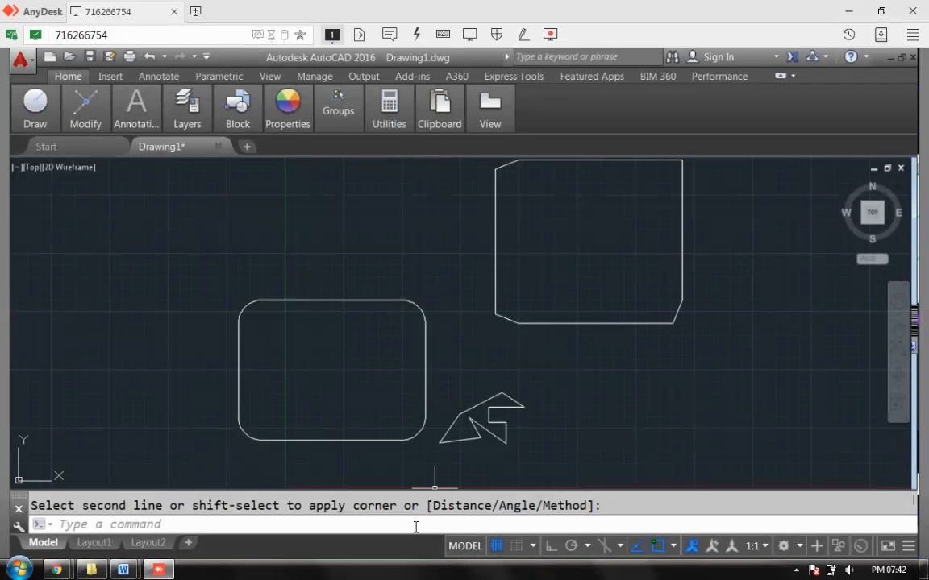
# - Undo the chamfers so the rectangle's corners are square again
pyautogui.hotkey('ctrl', 'z')
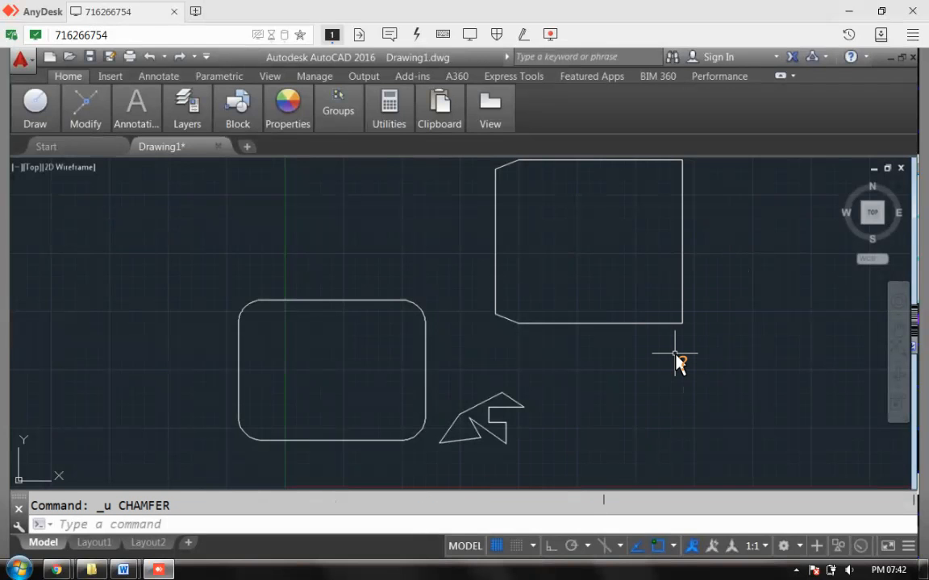
pyautogui.press('Return')
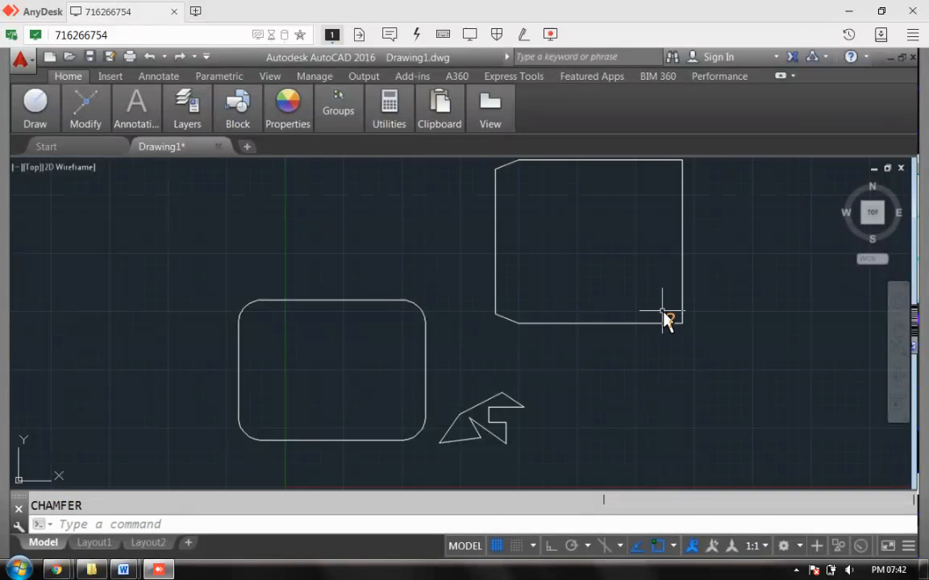
pyautogui.press('Return')
pyautogui.press('Return')
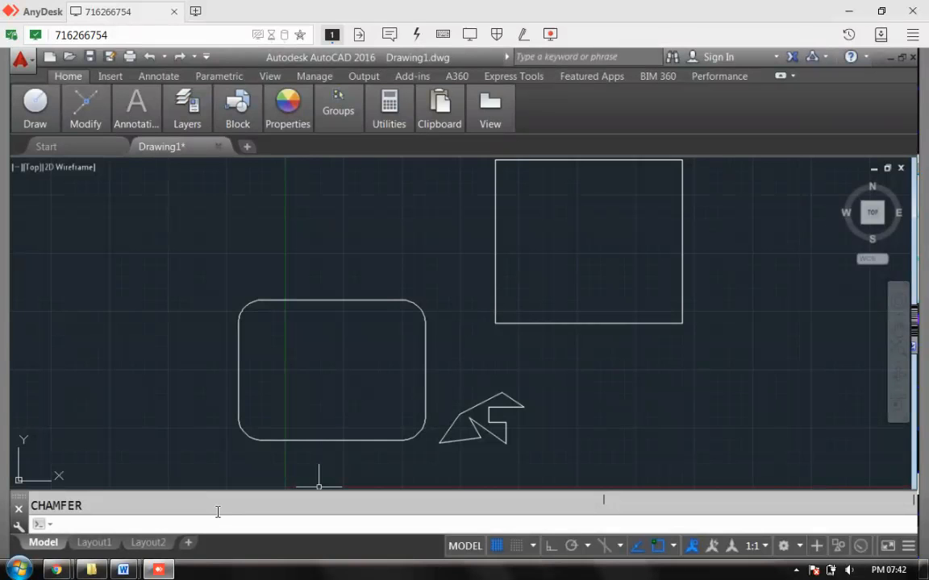
pyautogui.scroll(3, 218, 512)
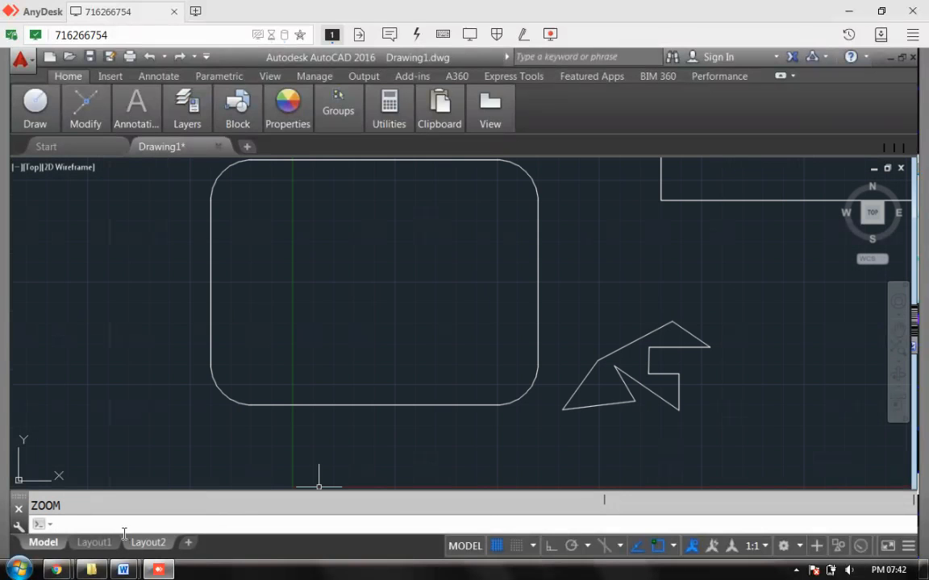
# - Zoom to All to fit every drawing object into view
pyautogui.write('zoom')
pyautogui.press('Return')
pyautogui.write('a')
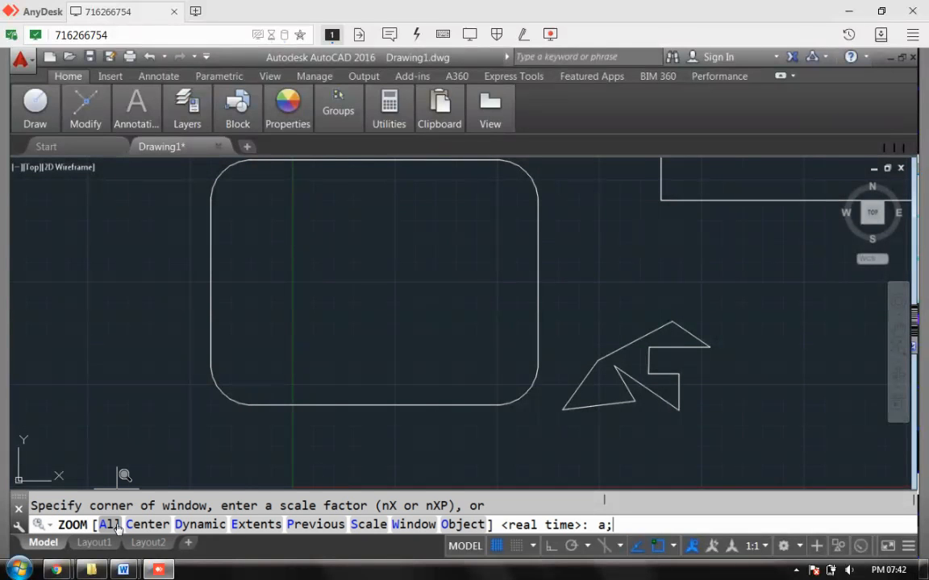
pyautogui.write('ll')
pyautogui.press('Return')
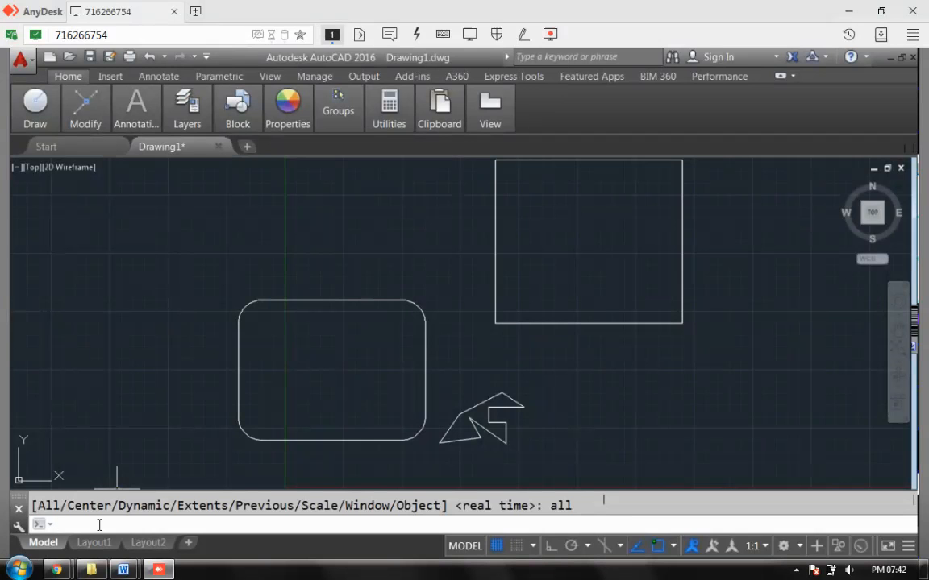
pyautogui.write('cha')
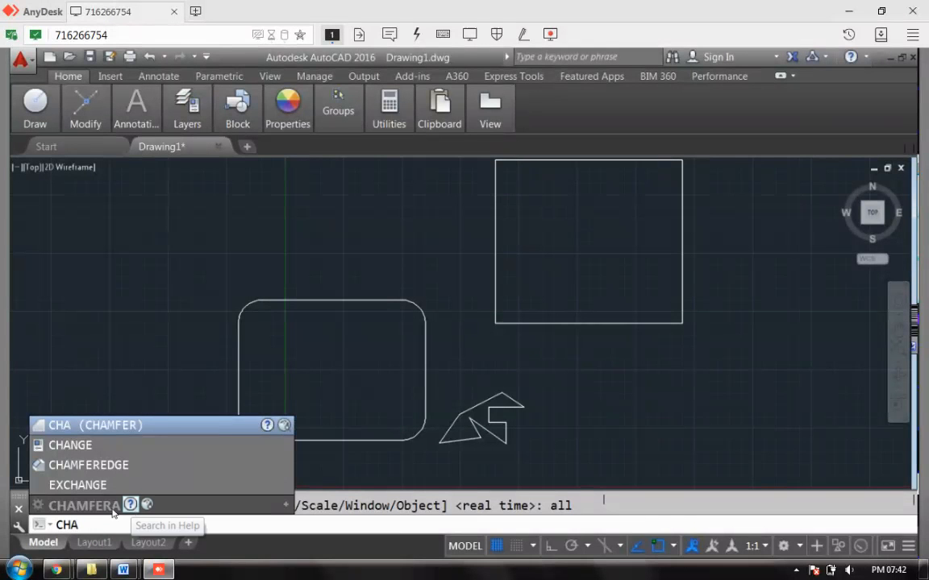
# - Restart CHAMFER with first distance 5 and second distance 2
pyautogui.moveTo(148, 567)
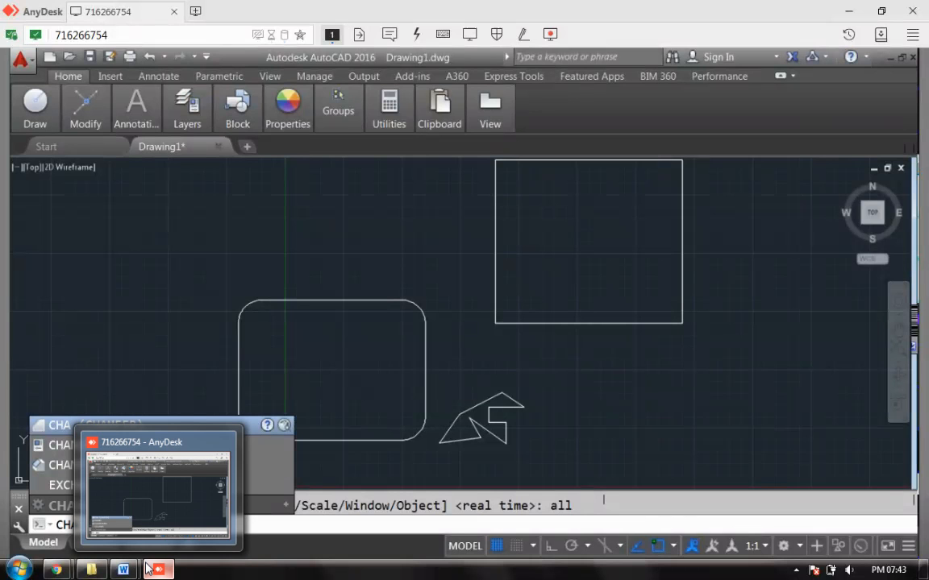
pyautogui.write('M')
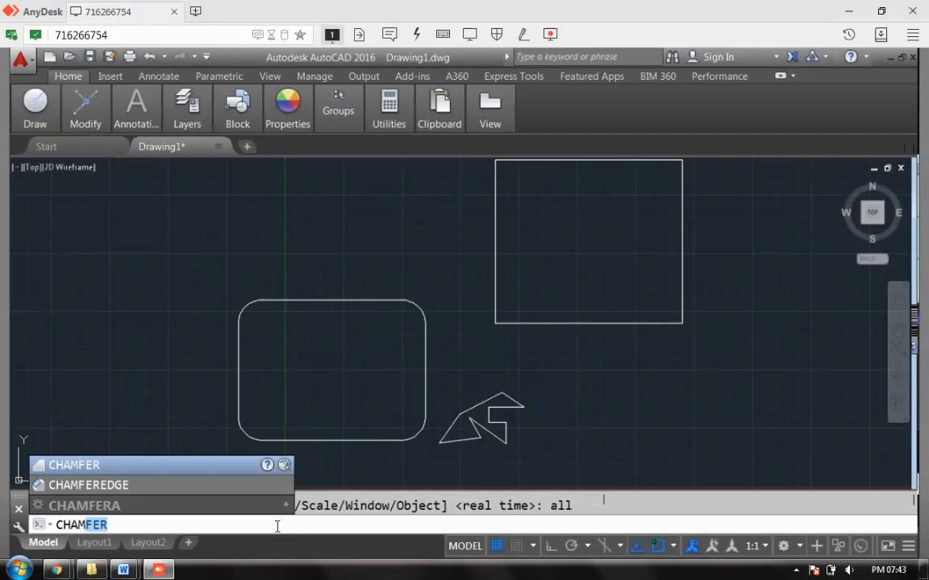
pyautogui.press('Return')
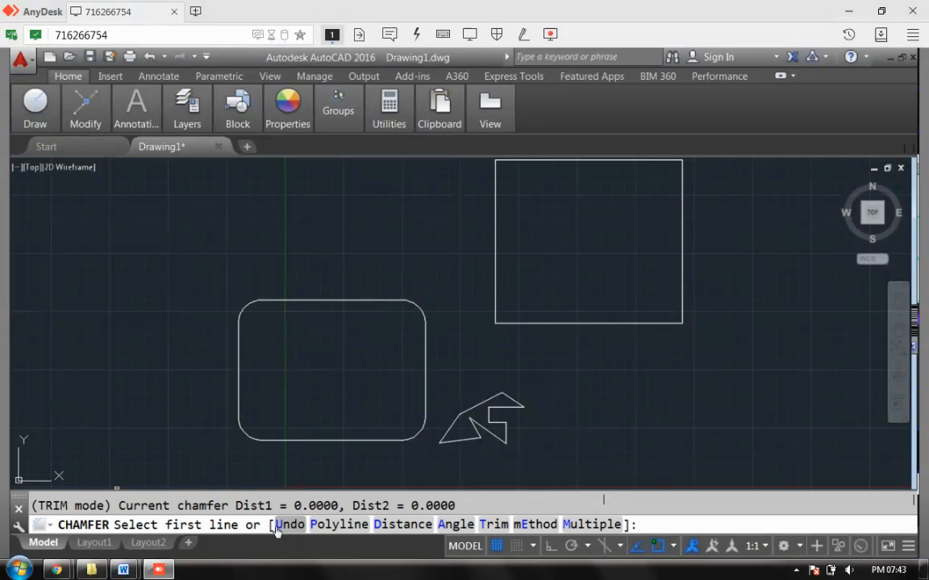
pyautogui.write('d')
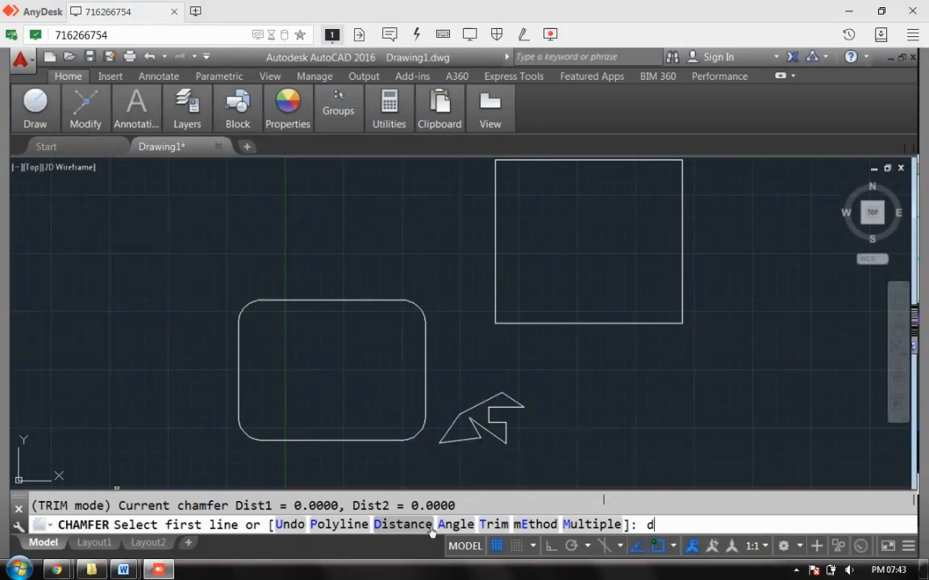
pyautogui.press('Return')
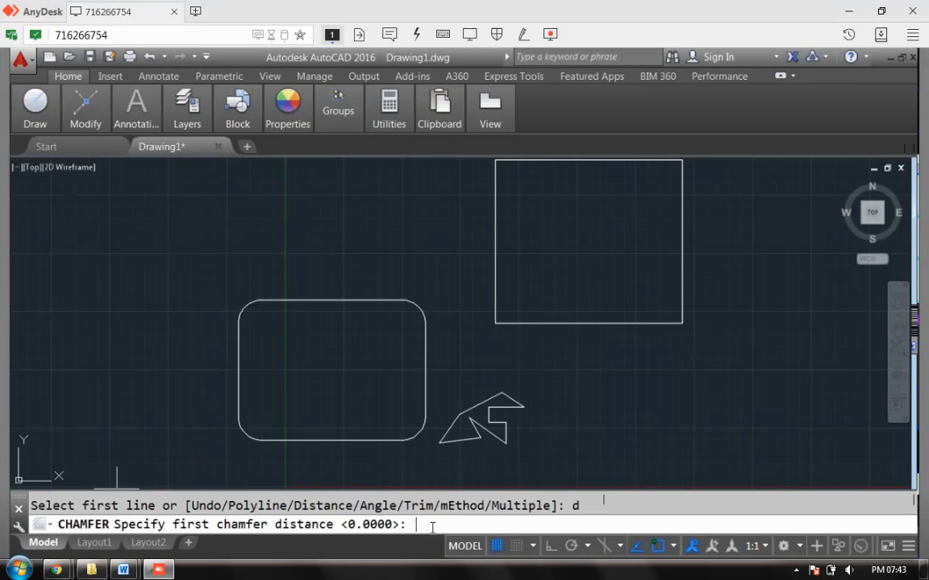
pyautogui.write('5')
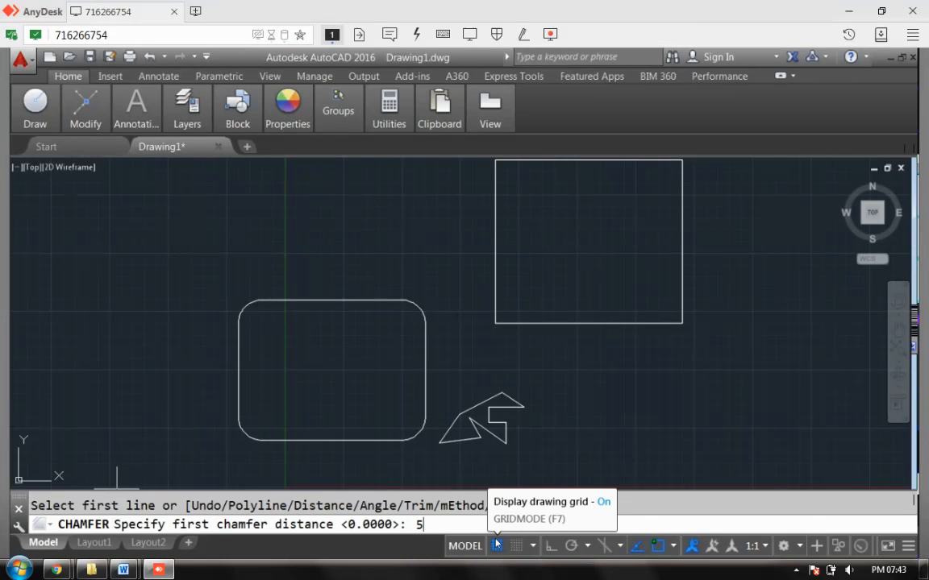
pyautogui.press('Return')
pyautogui.write('2')
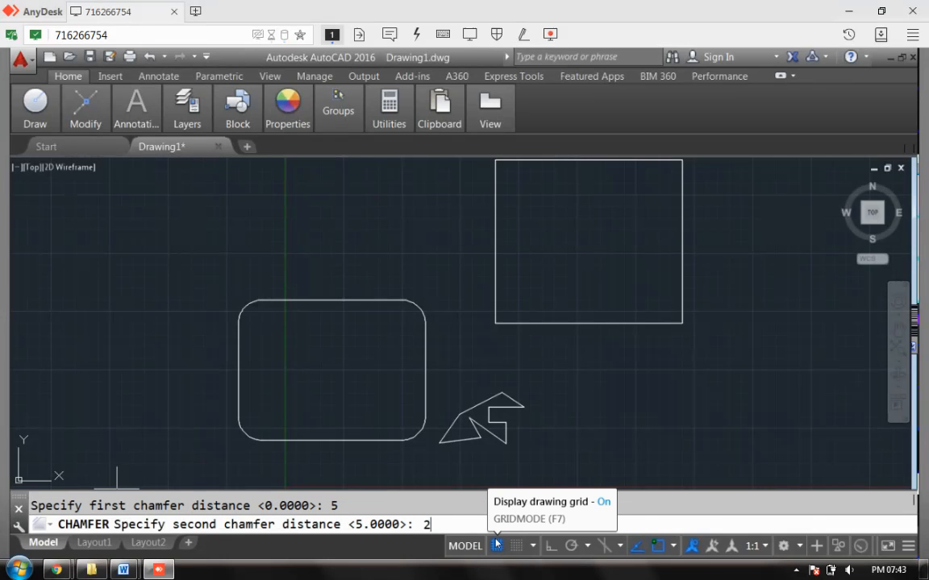
pyautogui.press('Return')
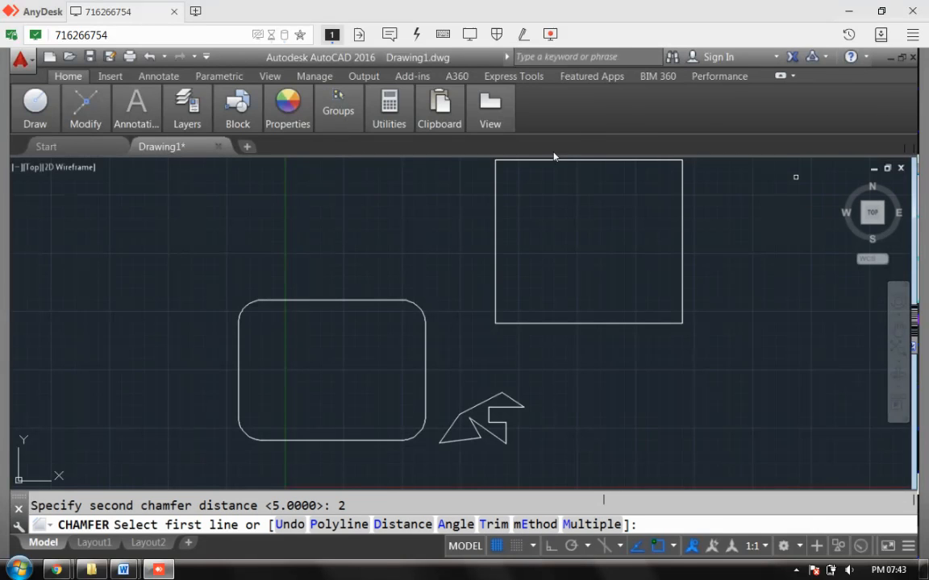
# - Chamfer the rectangle's top-left and bottom-left corners
pyautogui.click(512, 171)
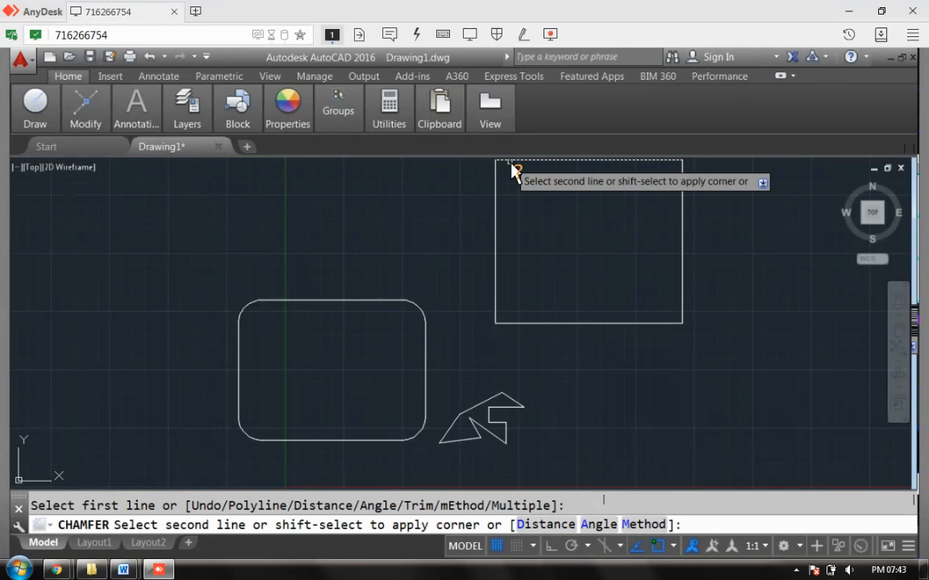
pyautogui.click(513, 175)
pyautogui.click(500, 192)
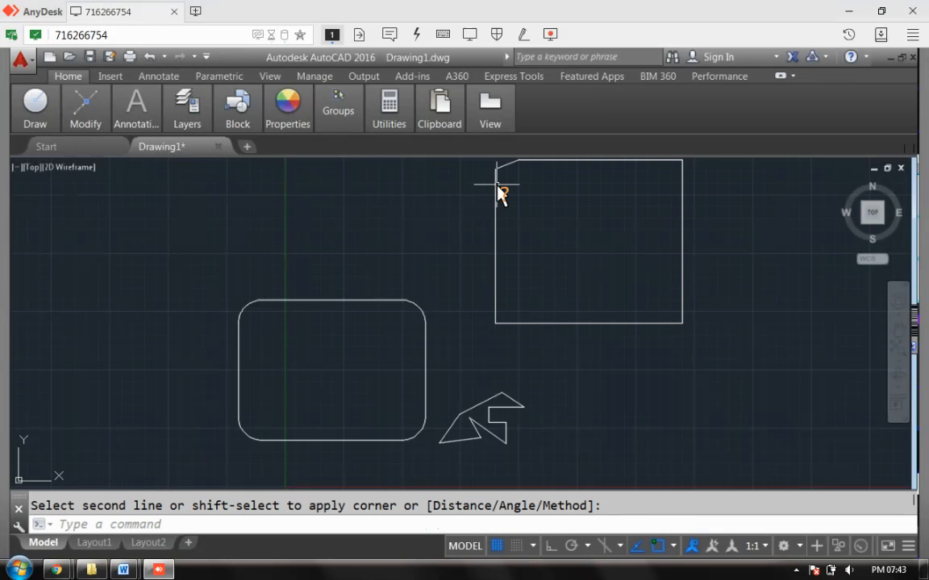
pyautogui.press('Return')
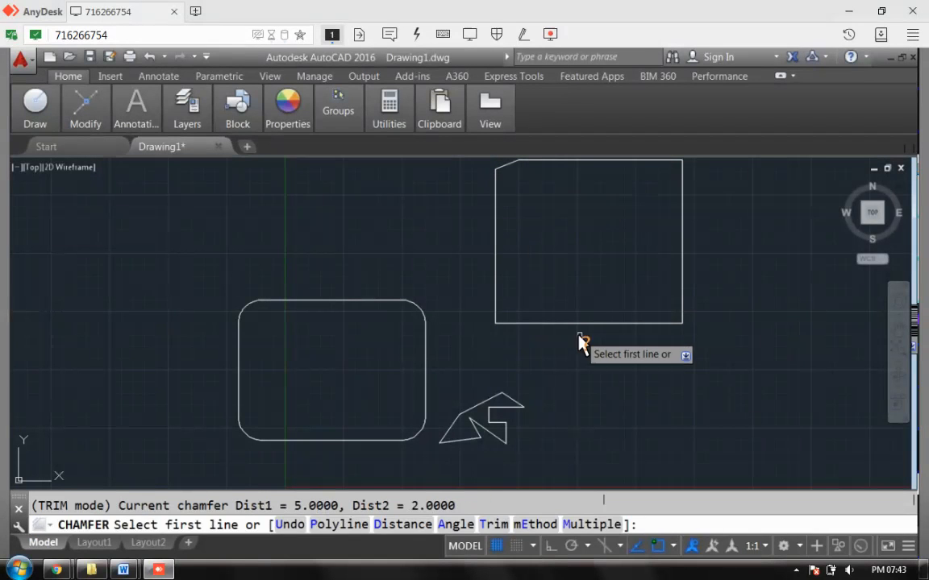
pyautogui.click(521, 324)
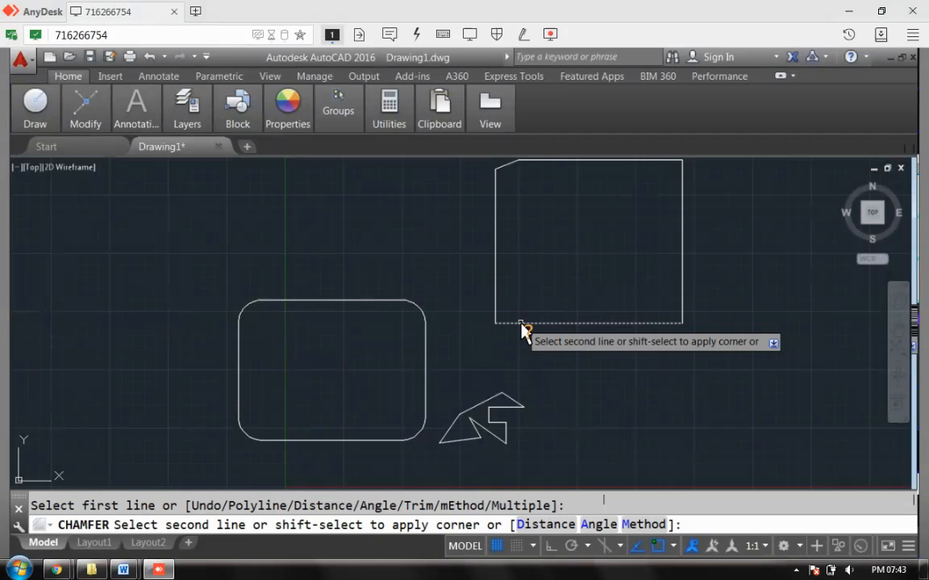
pyautogui.click(500, 306)
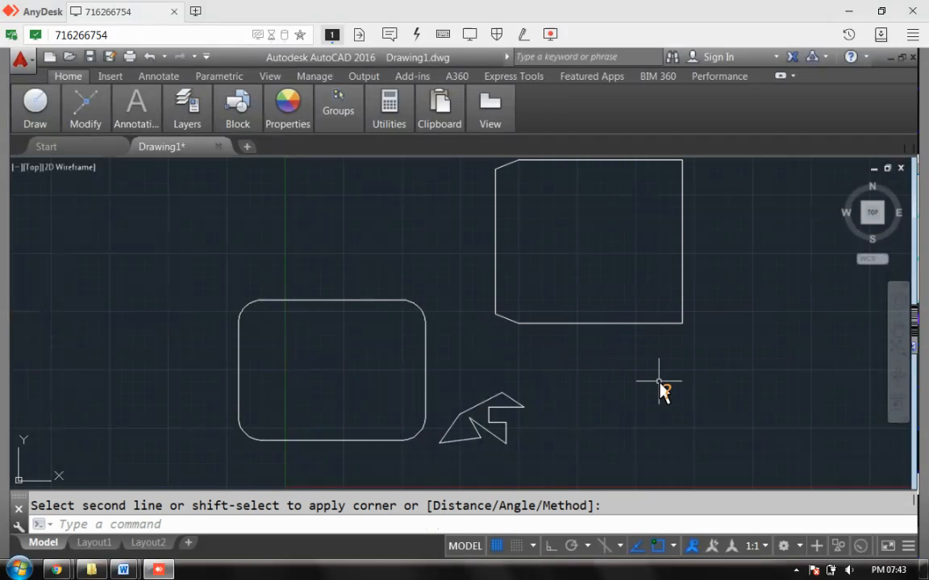
pyautogui.click(511, 167)
# - Chamfer the rectangle's bottom-right and top-right corners
pyautogui.press('Return')
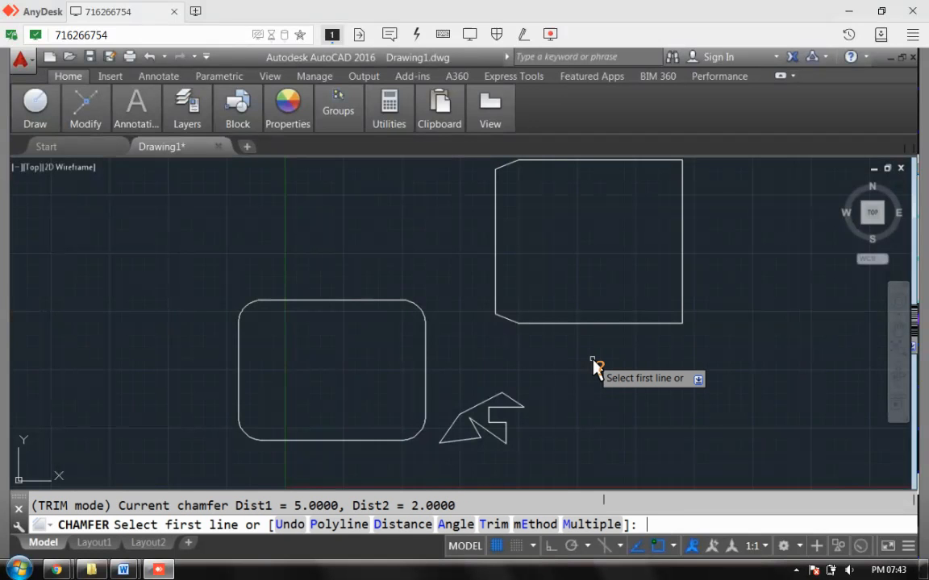
pyautogui.click(662, 324)
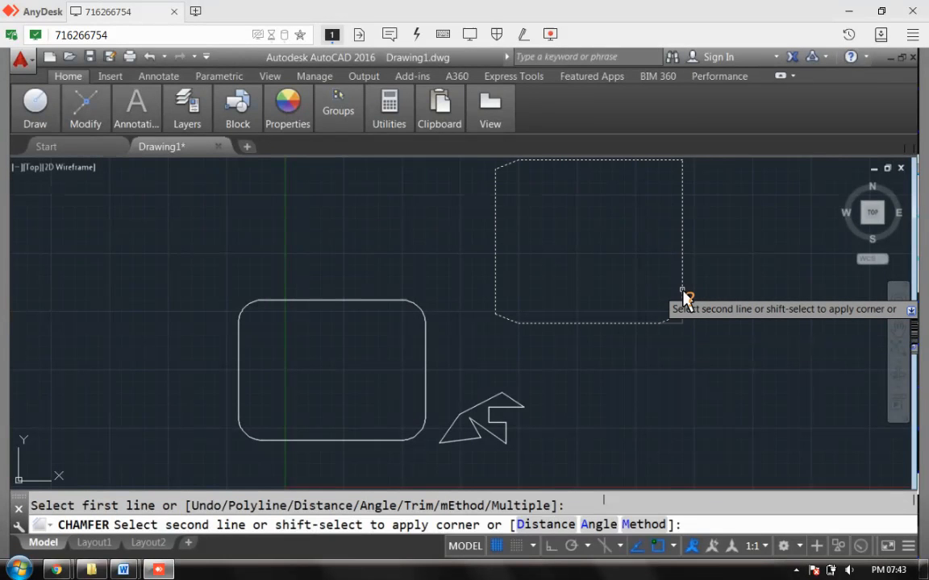
pyautogui.click(682, 297)
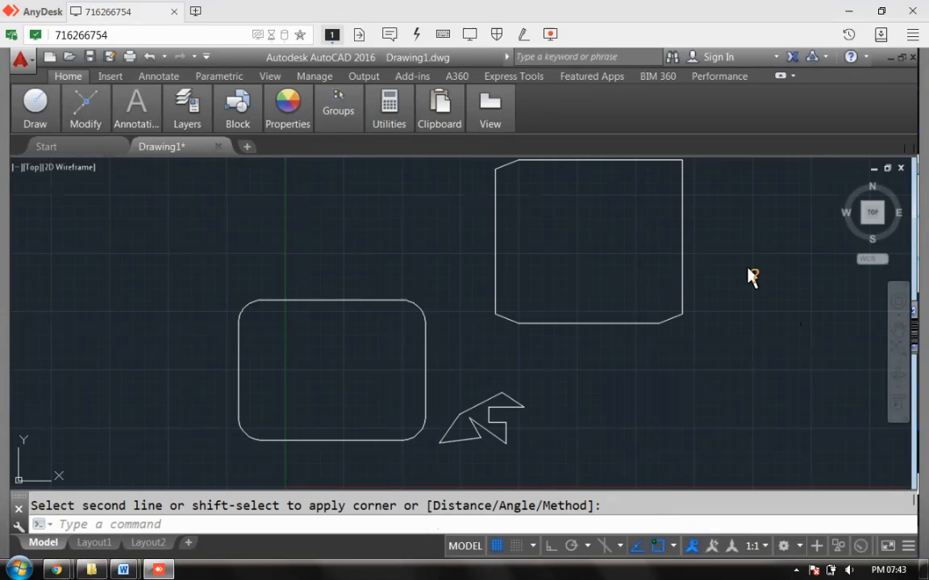
pyautogui.press('Return')
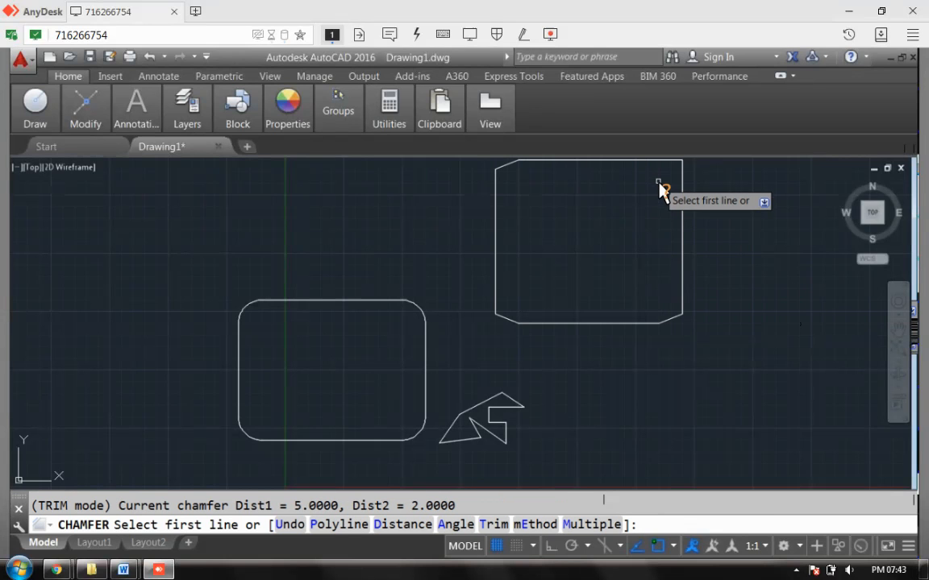
pyautogui.click(659, 165)
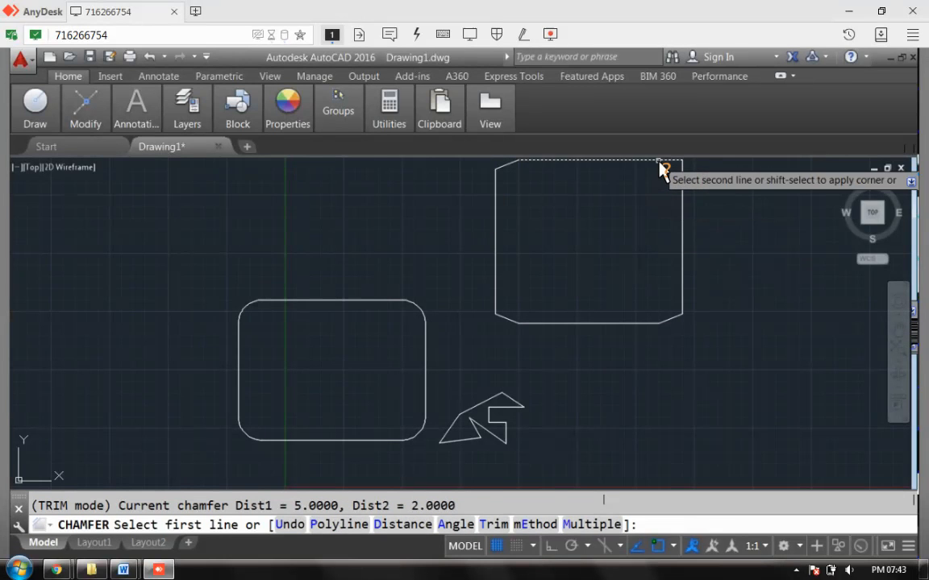
pyautogui.click(682, 198)
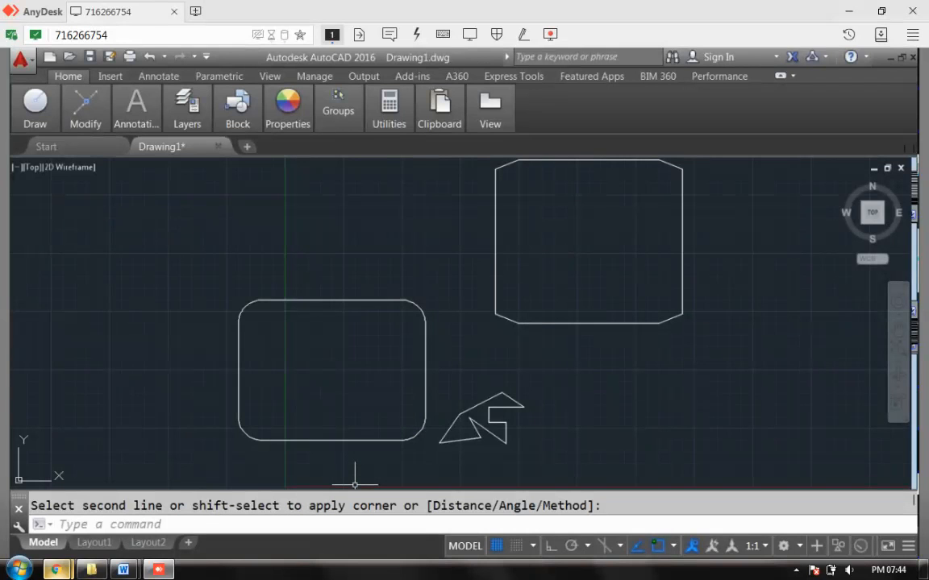
pyautogui.moveTo(56, 570)
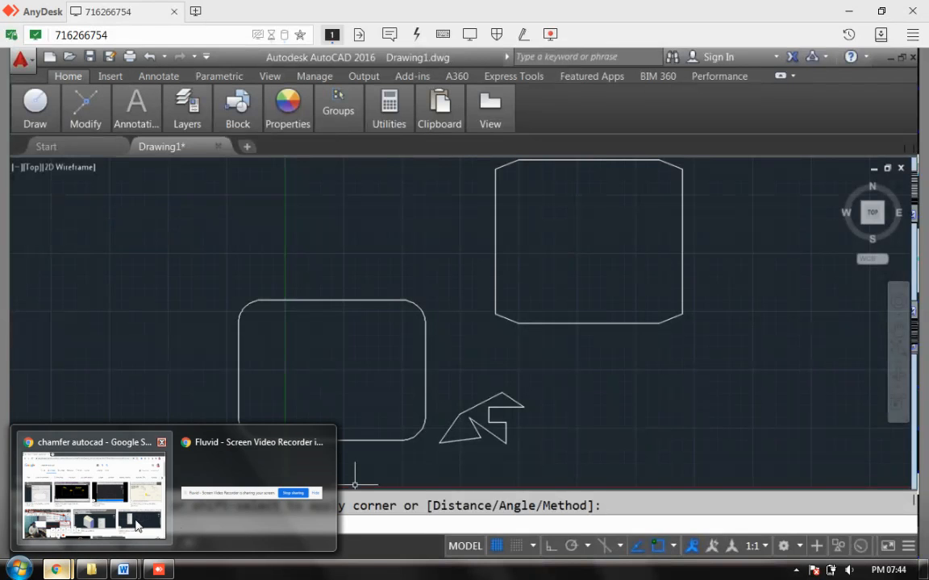